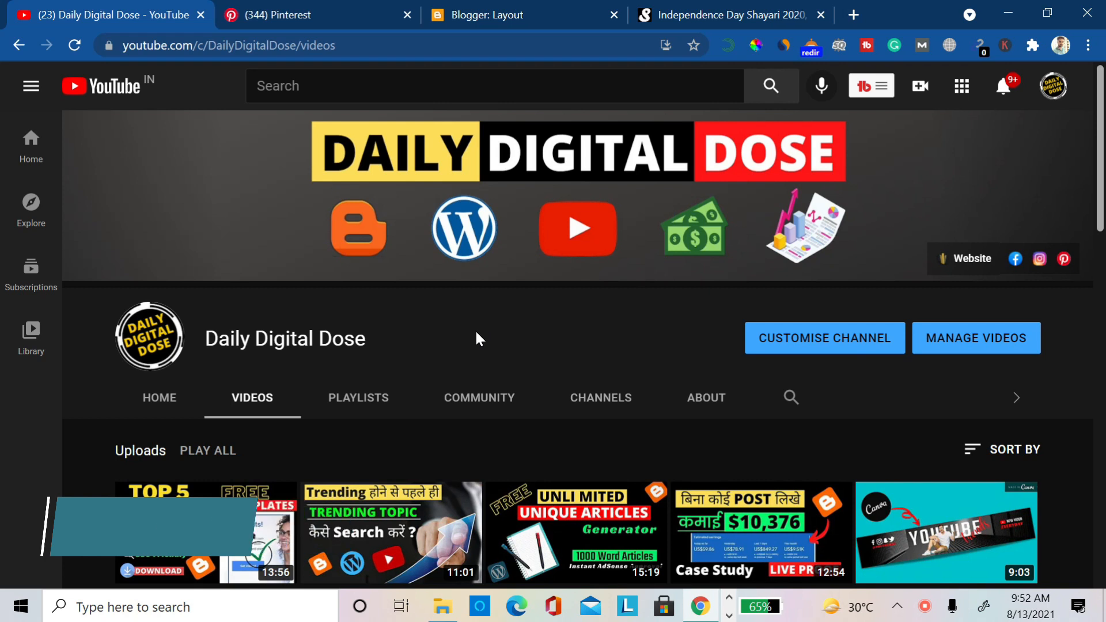
click(357, 404)
scroll(1, 261, down, 3)
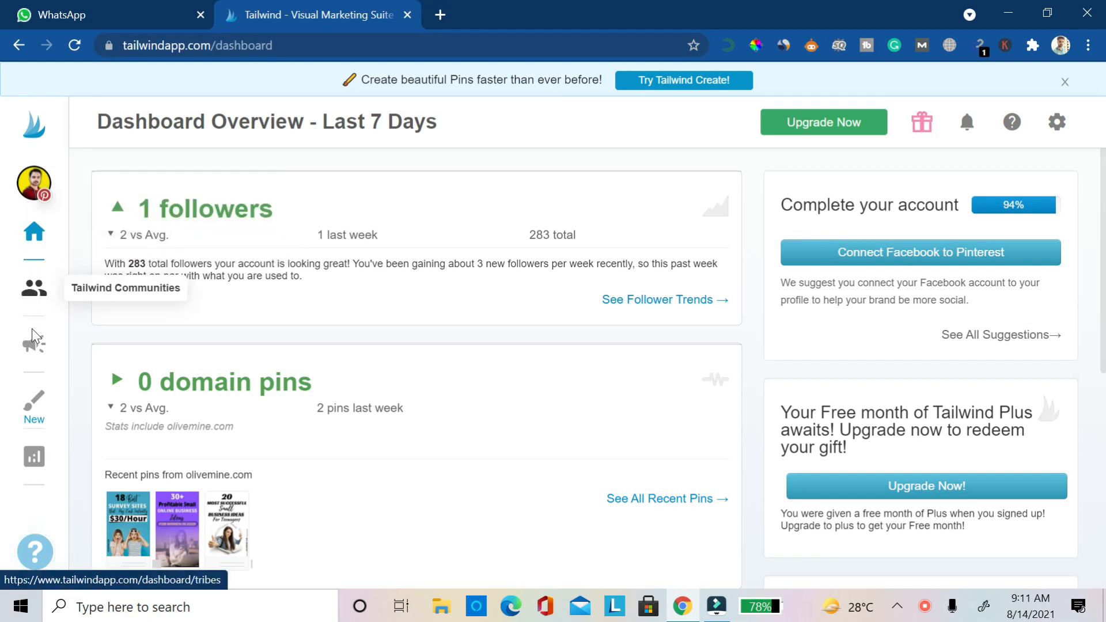
scroll(3, 248, down, 6)
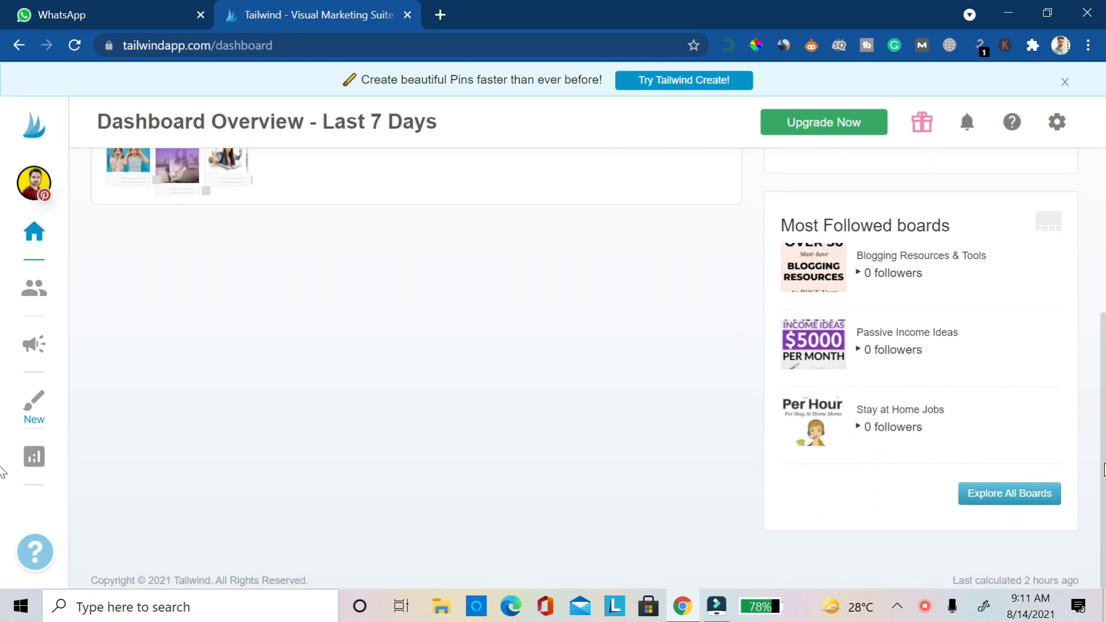
scroll(1089, 254, up, 8)
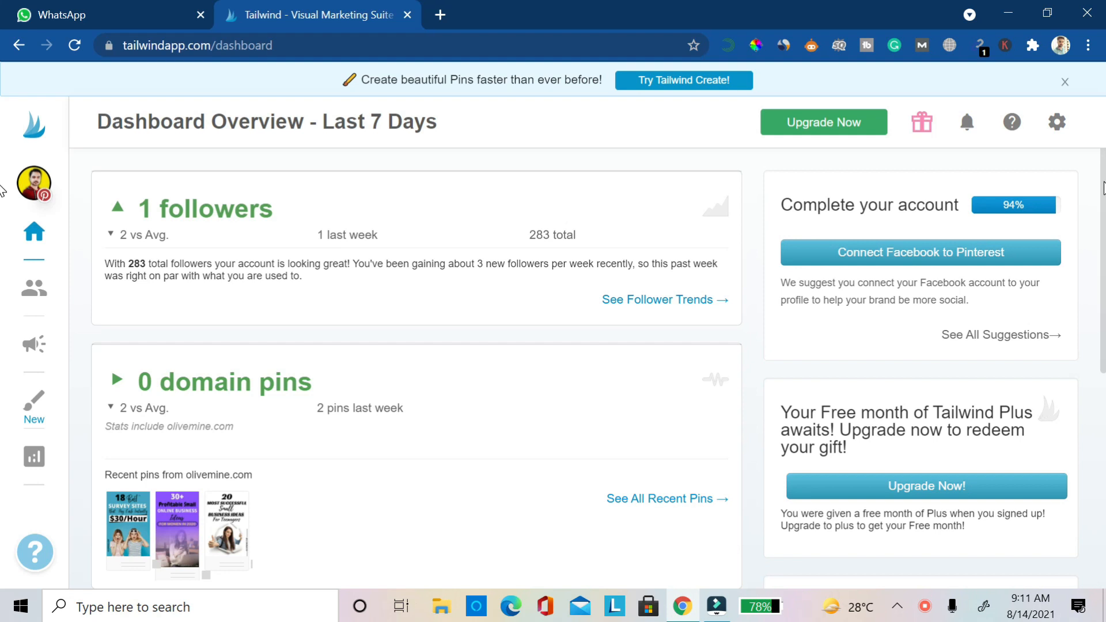
scroll(3, 311, down, 4)
scroll(3, 337, down, 2)
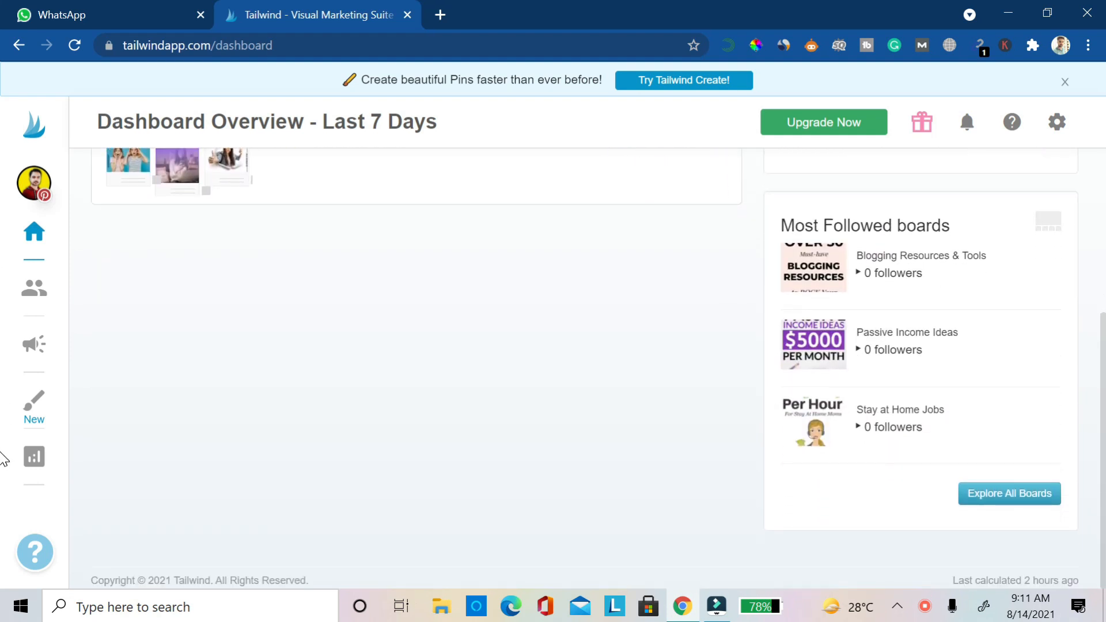
scroll(1079, 205, up, 6)
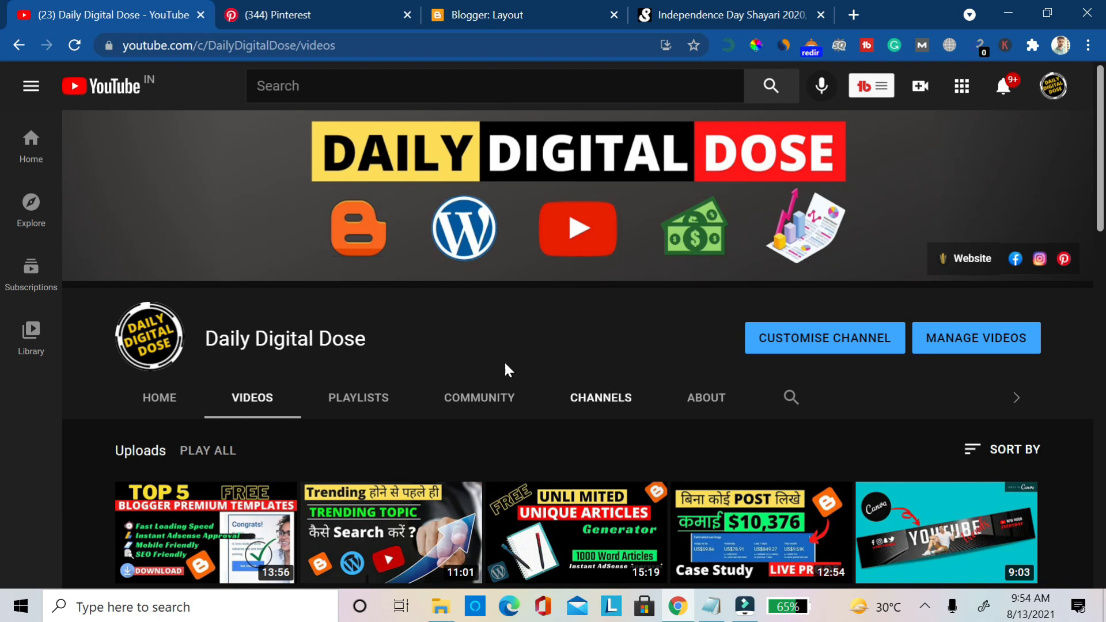
- Open the 18 Survey sites that pay cash image in the Pinterest Pins folder and browse the pin designs that follow it
click(440, 605)
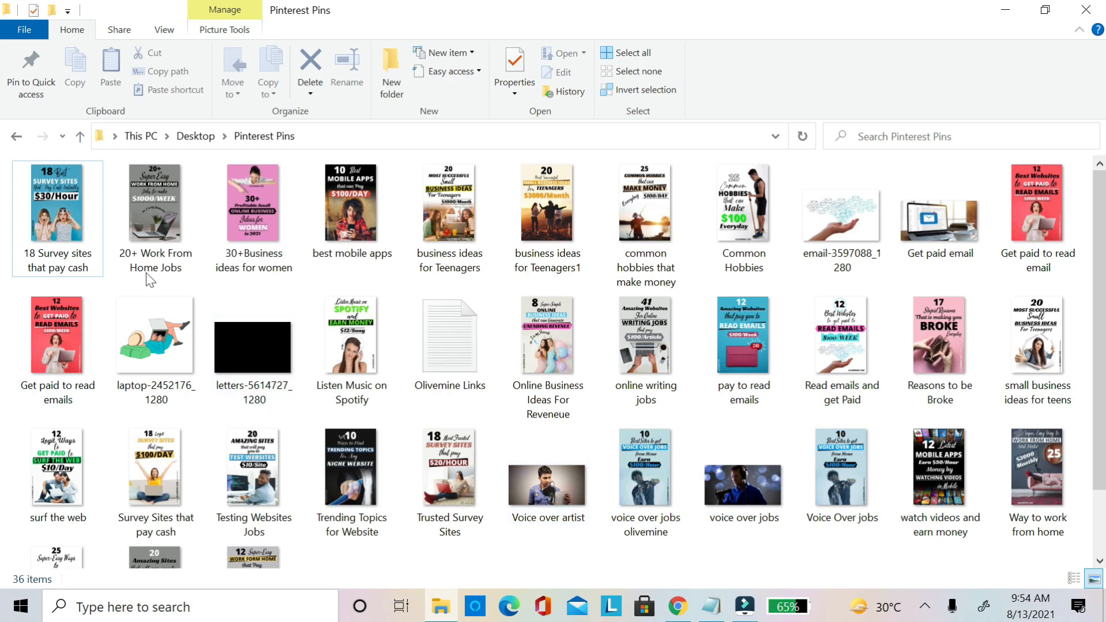
click(60, 219)
double_click(60, 219)
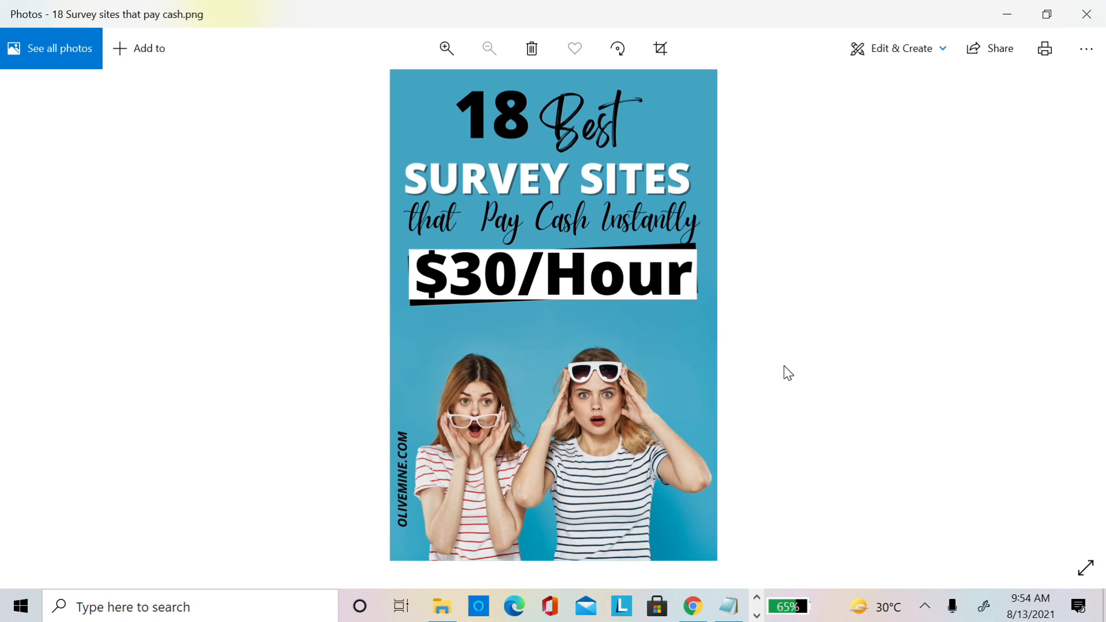
key(Right)
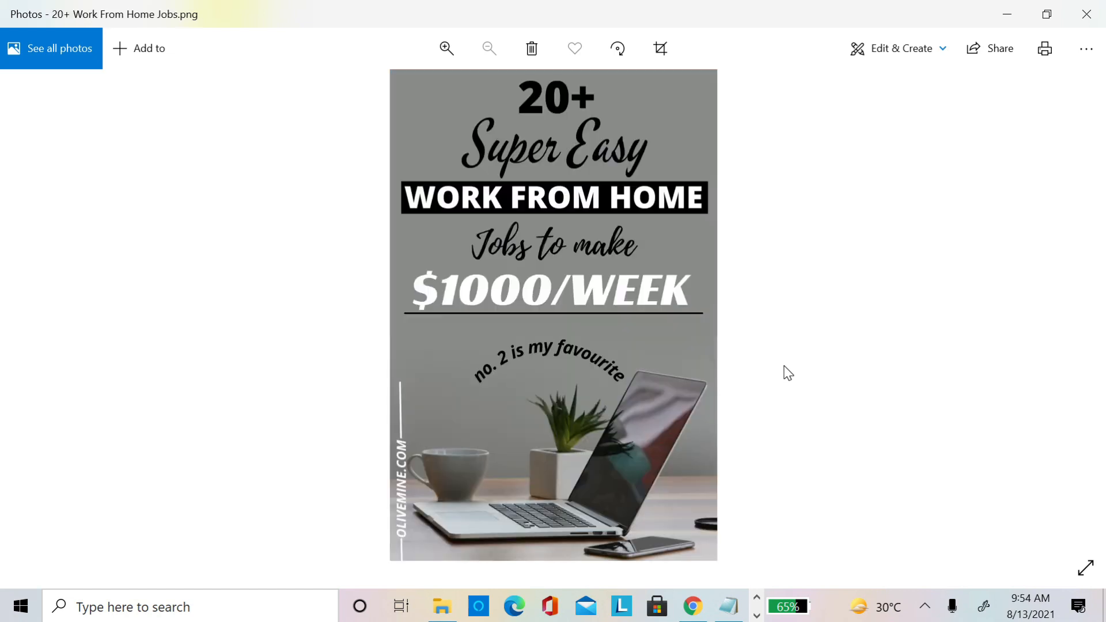
key(Right)
key(Right)
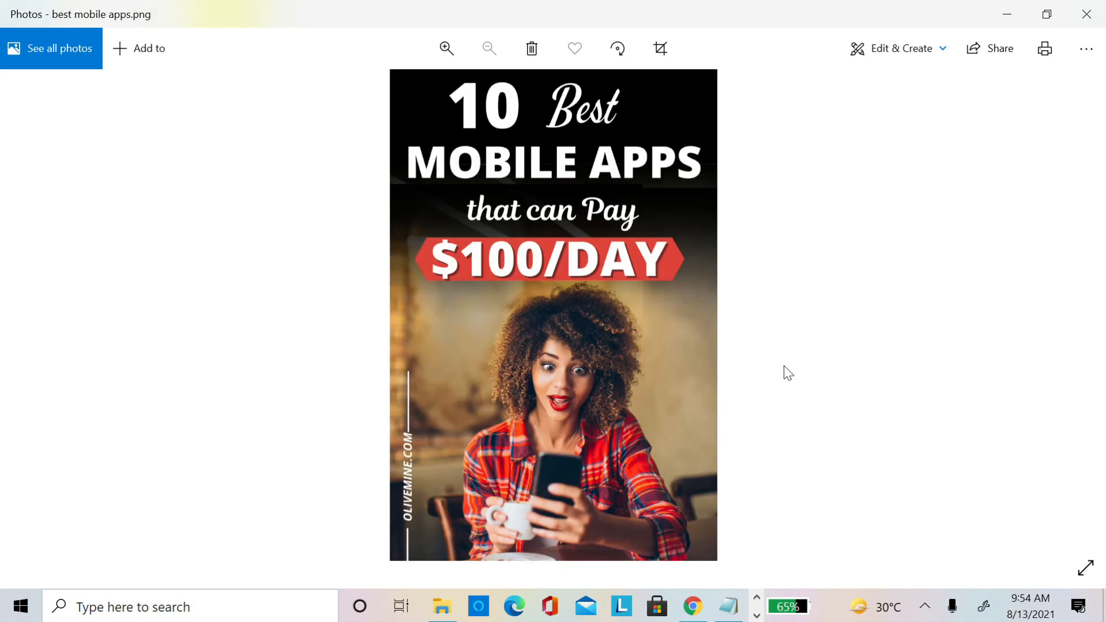
key(Right)
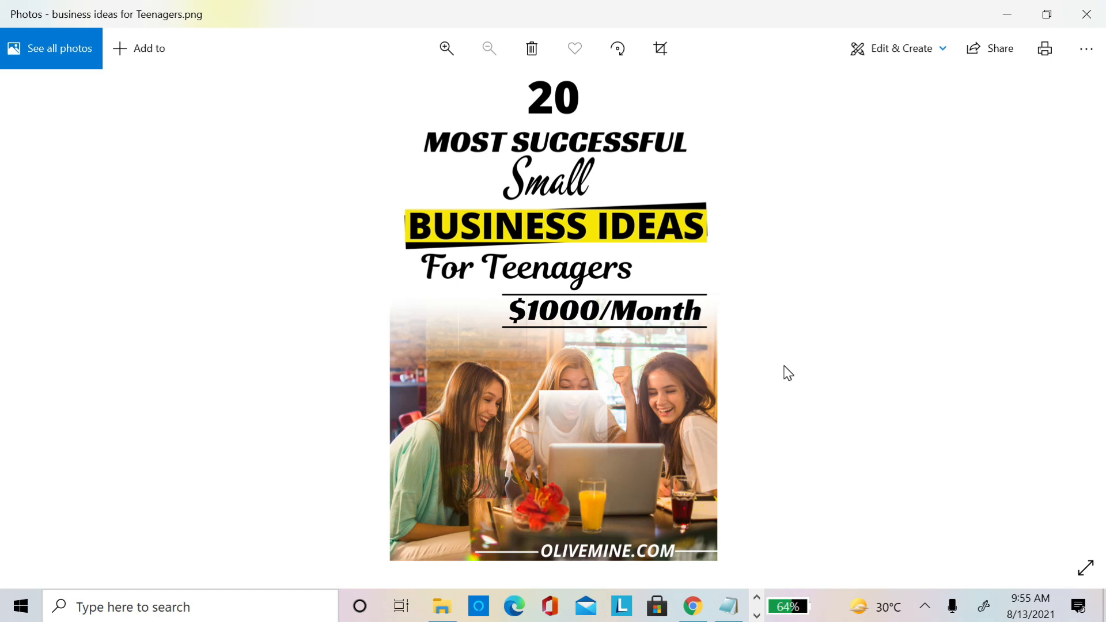
key(Right)
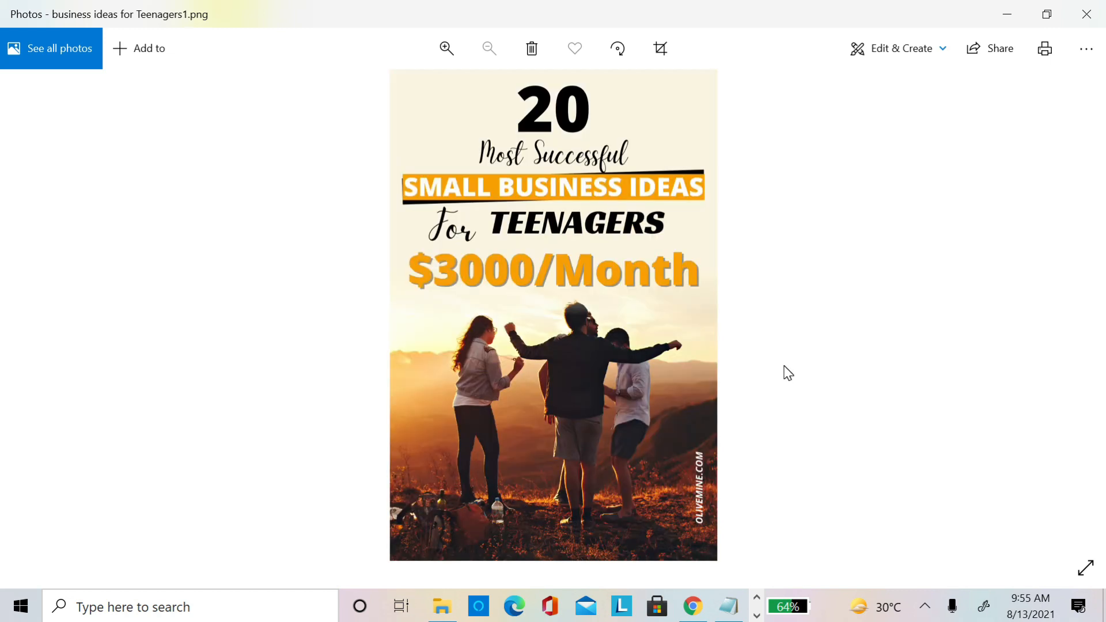
key(Right)
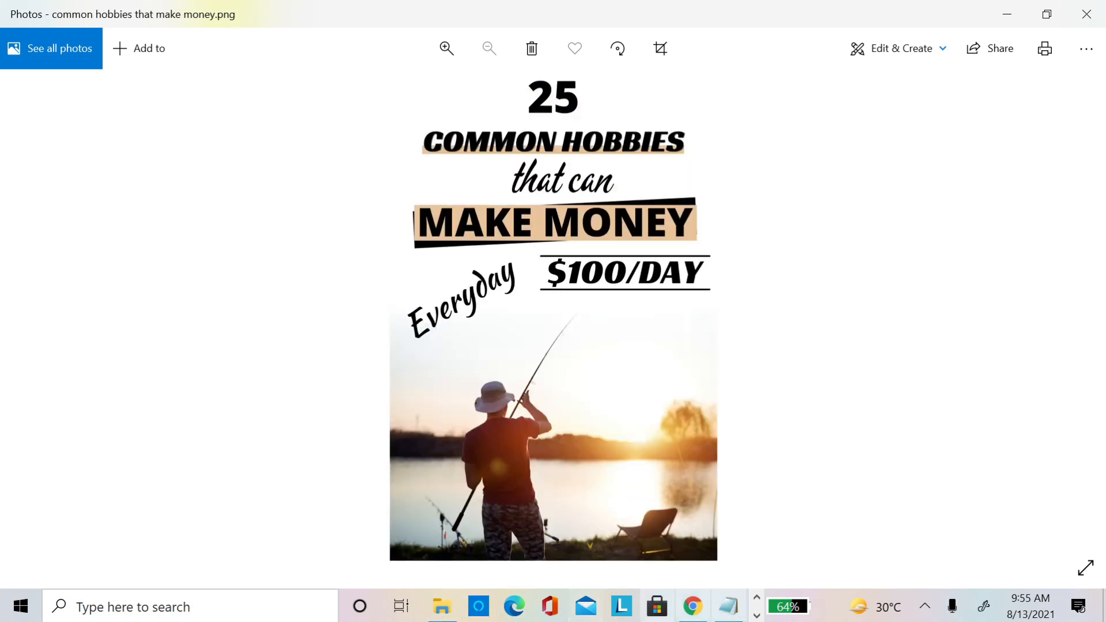
- Switch to Pinterest in the browser, go to the home feed and open the account's own profile
click(693, 606)
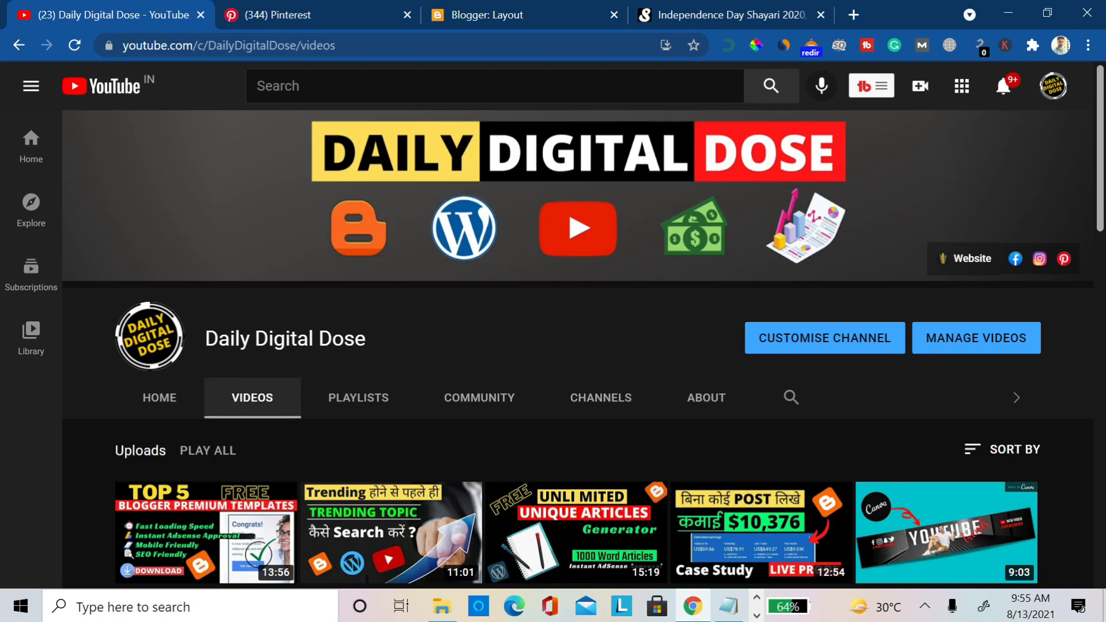
click(295, 19)
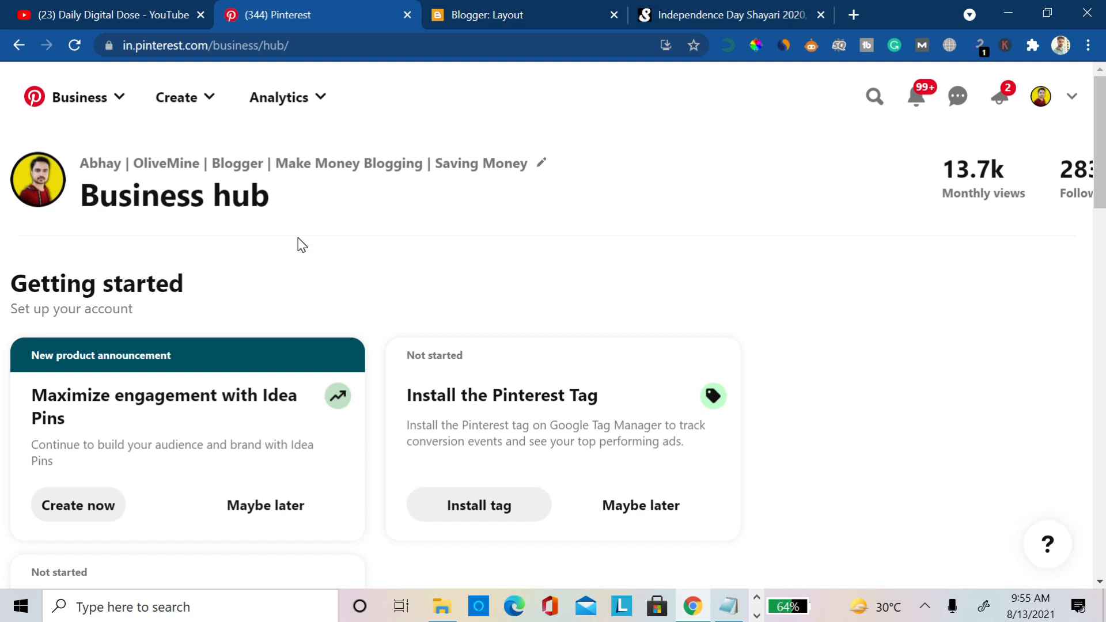
click(117, 98)
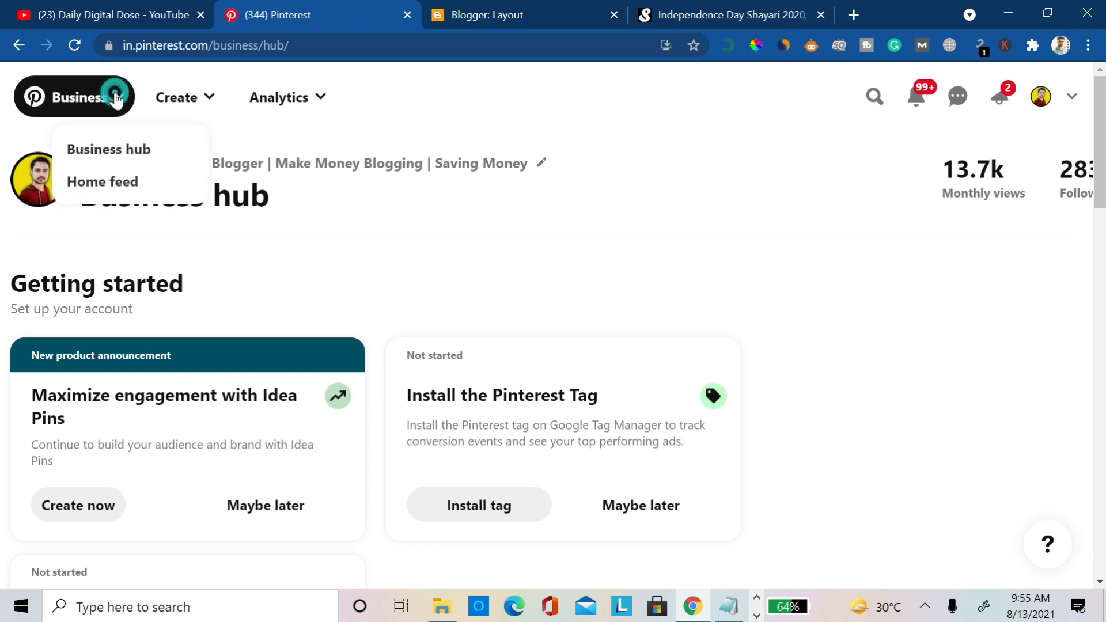
click(115, 190)
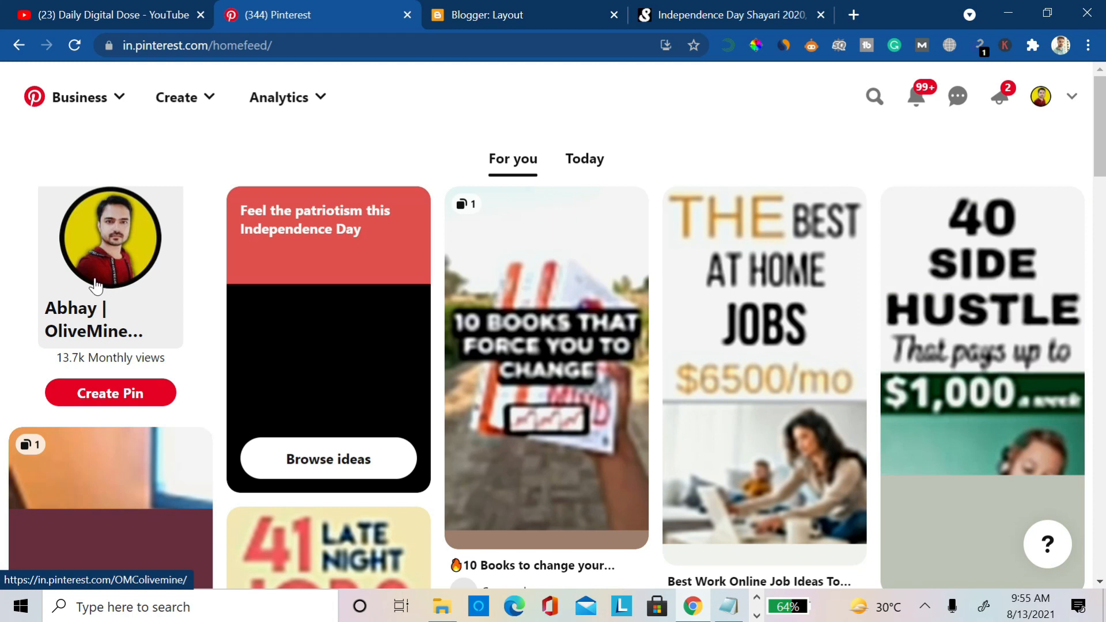
click(147, 318)
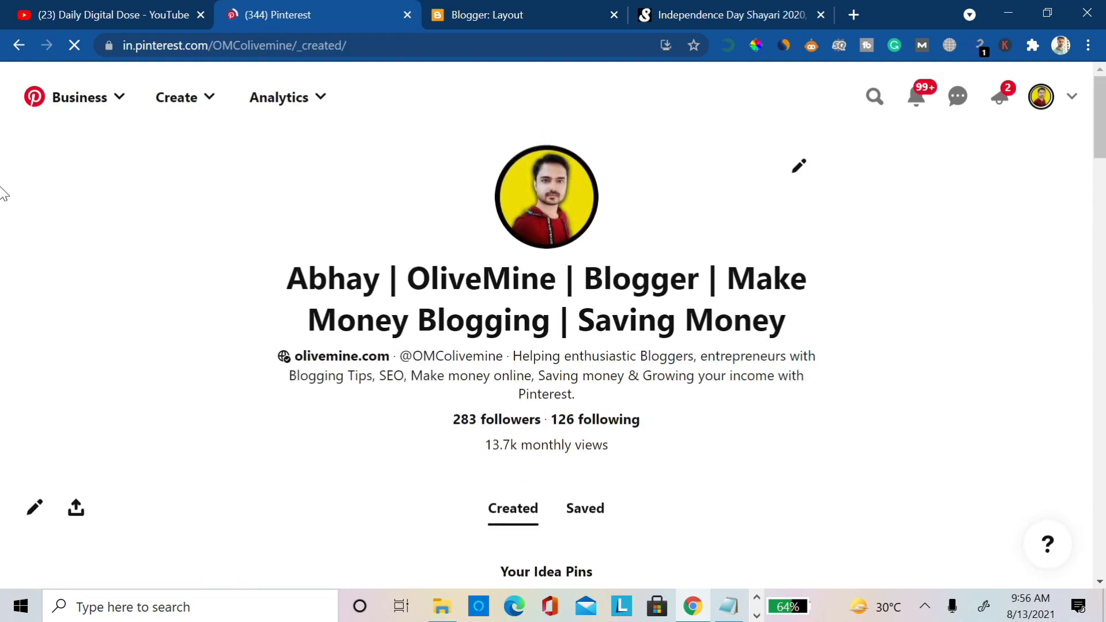
- Examine the created Idea Pins and other Pins on the profile, including their statistics
scroll(2, 222, down, 6)
scroll(2, 222, down, 5)
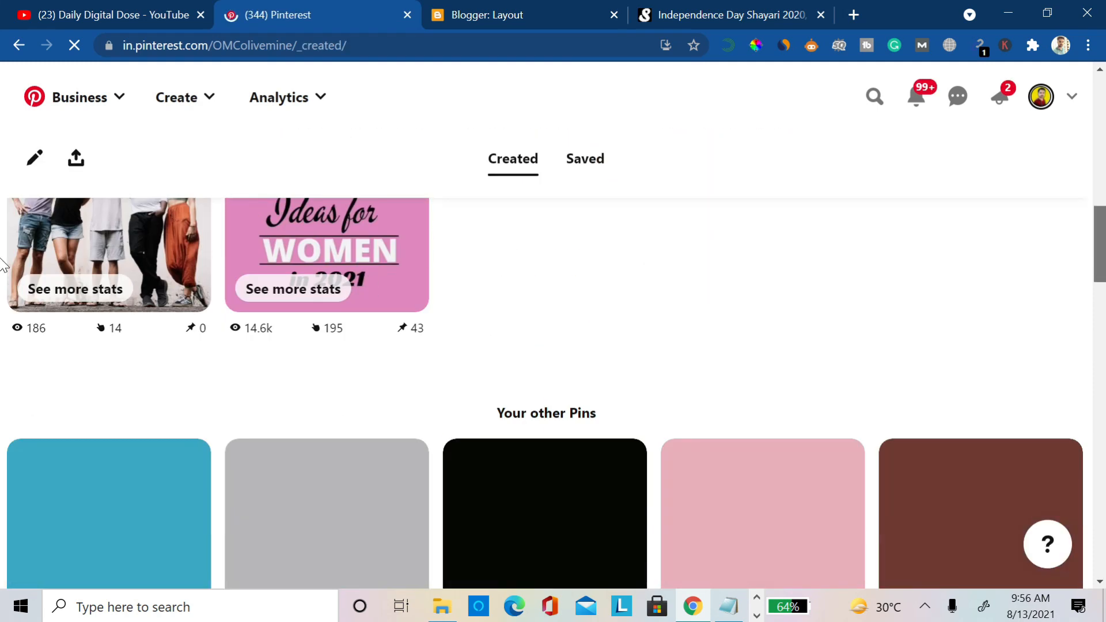
scroll(1, 259, up, 5)
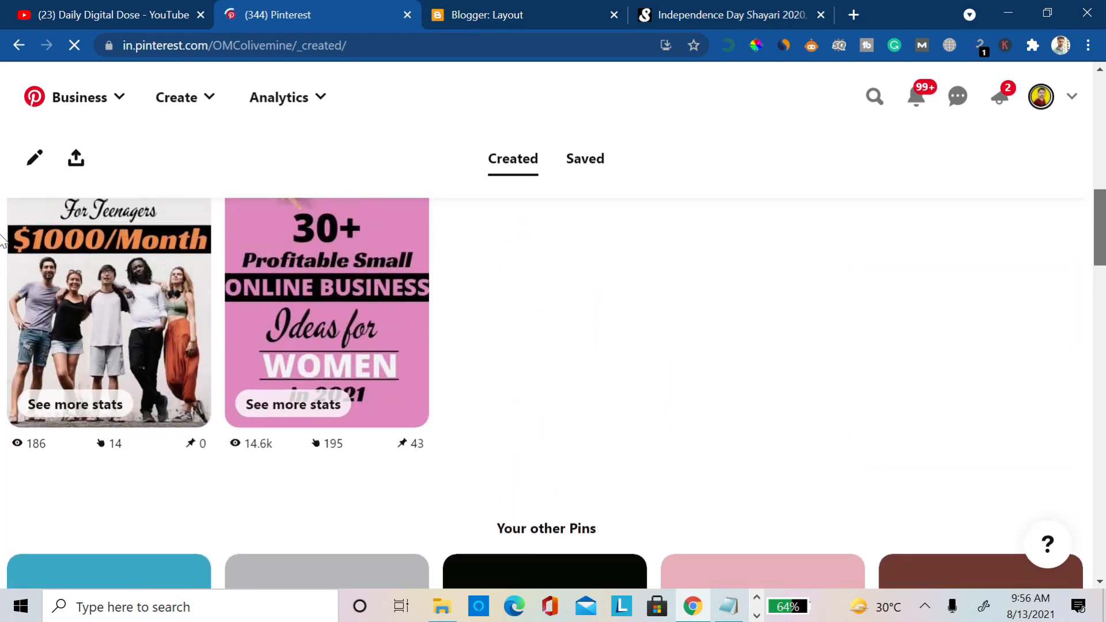
scroll(2, 295, down, 9)
scroll(2, 295, down, 10)
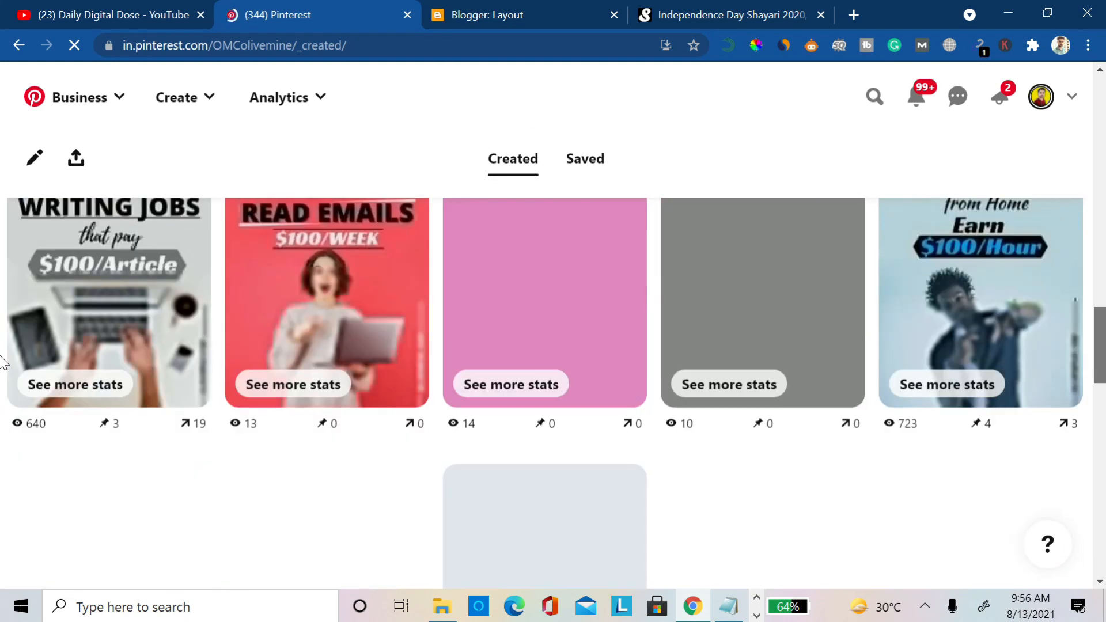
scroll(1, 363, up, 10)
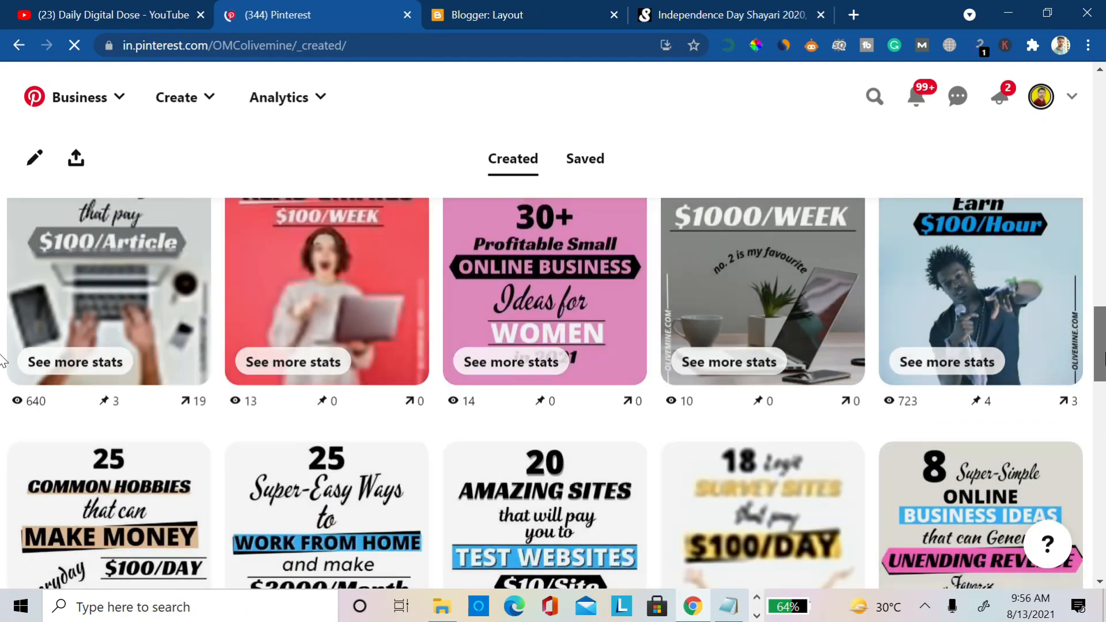
scroll(2, 286, up, 15)
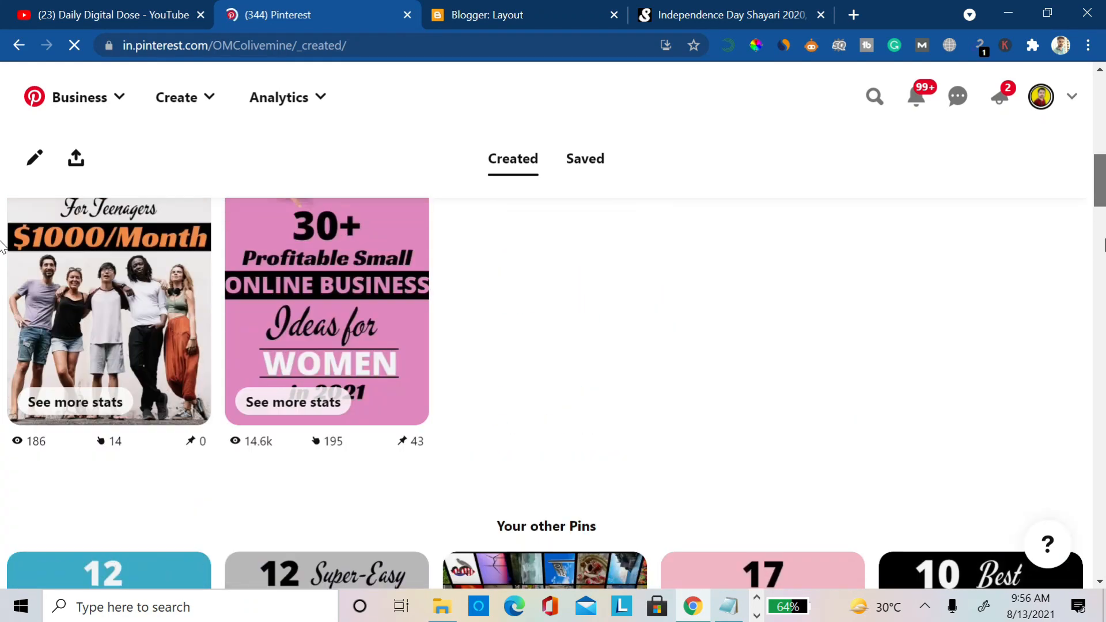
scroll(2, 176, up, 2)
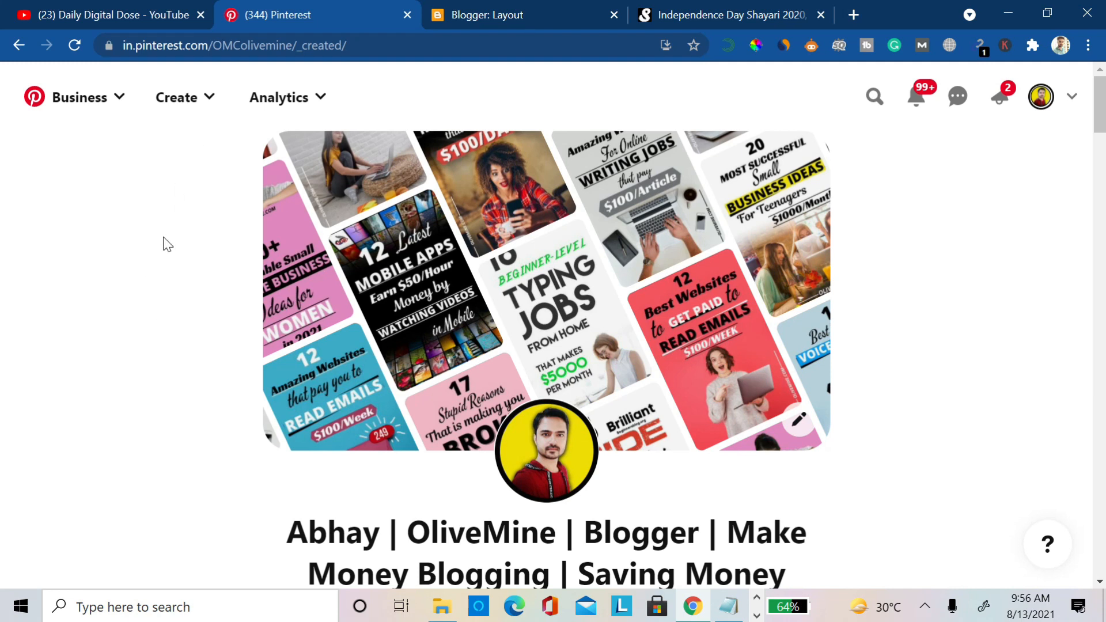
- Start a new regular Pin and upload the 18 Survey sites that pay cash image from the Pinterest Pins folder
click(210, 102)
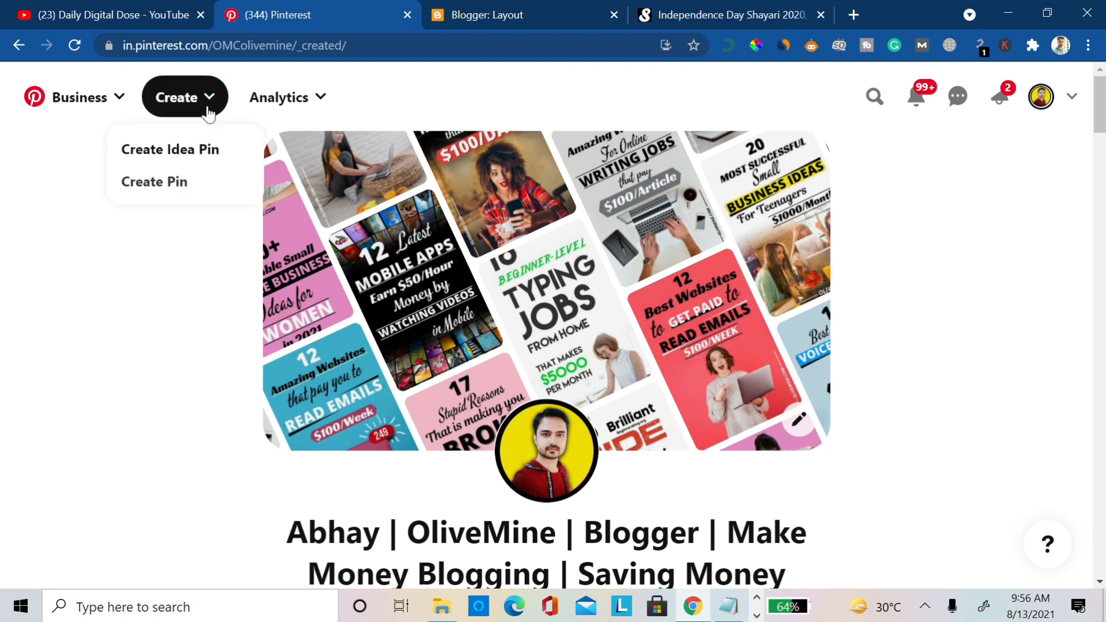
click(163, 195)
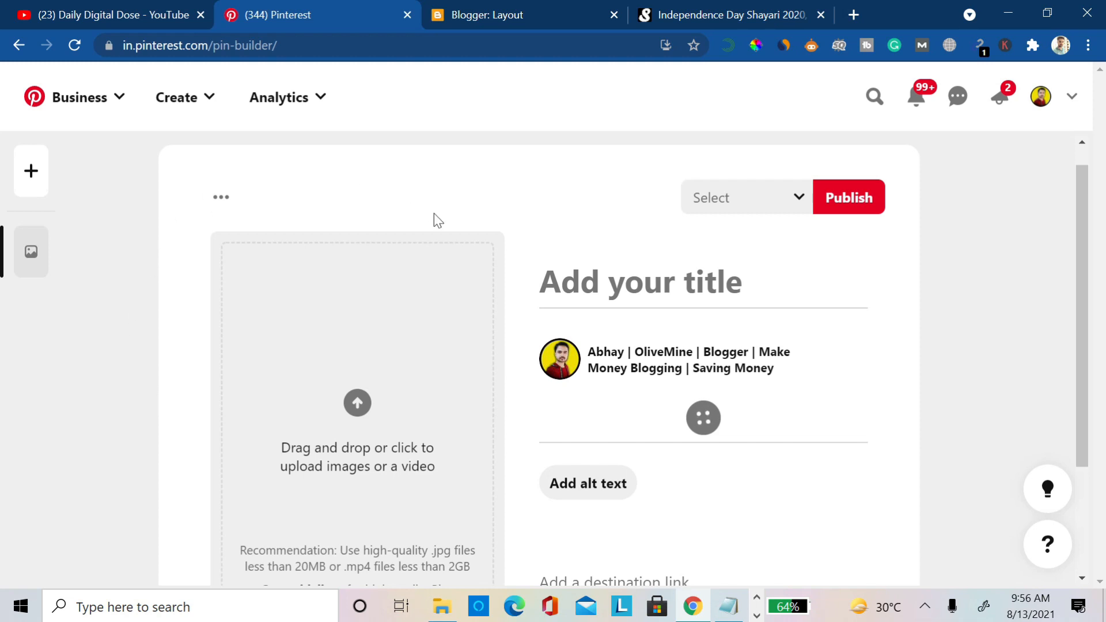
drag(1090, 237, 1091, 314)
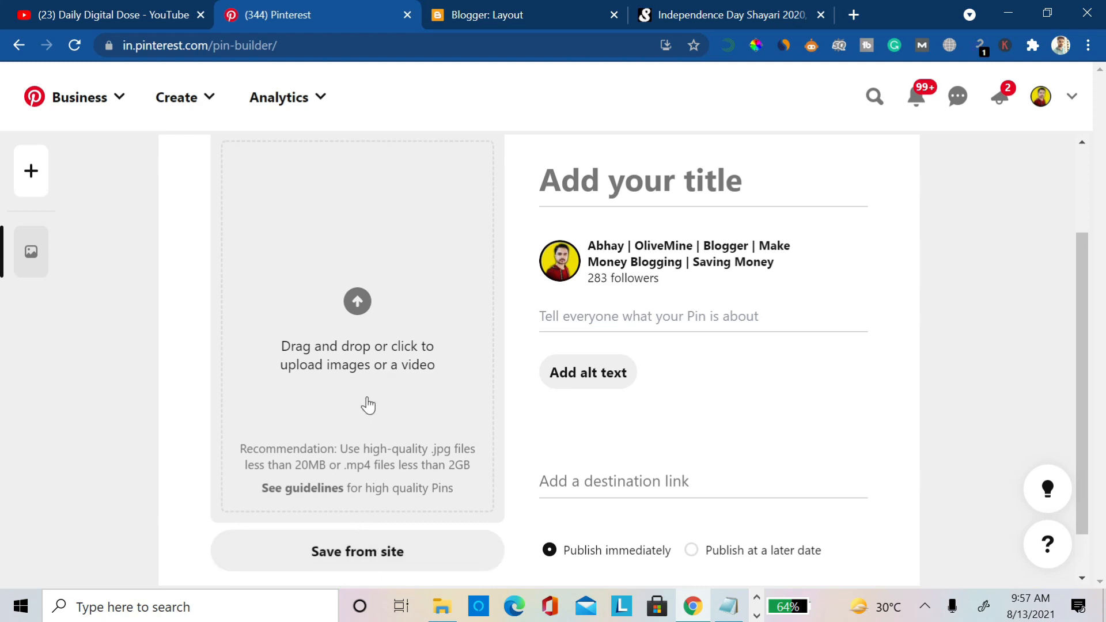
click(358, 305)
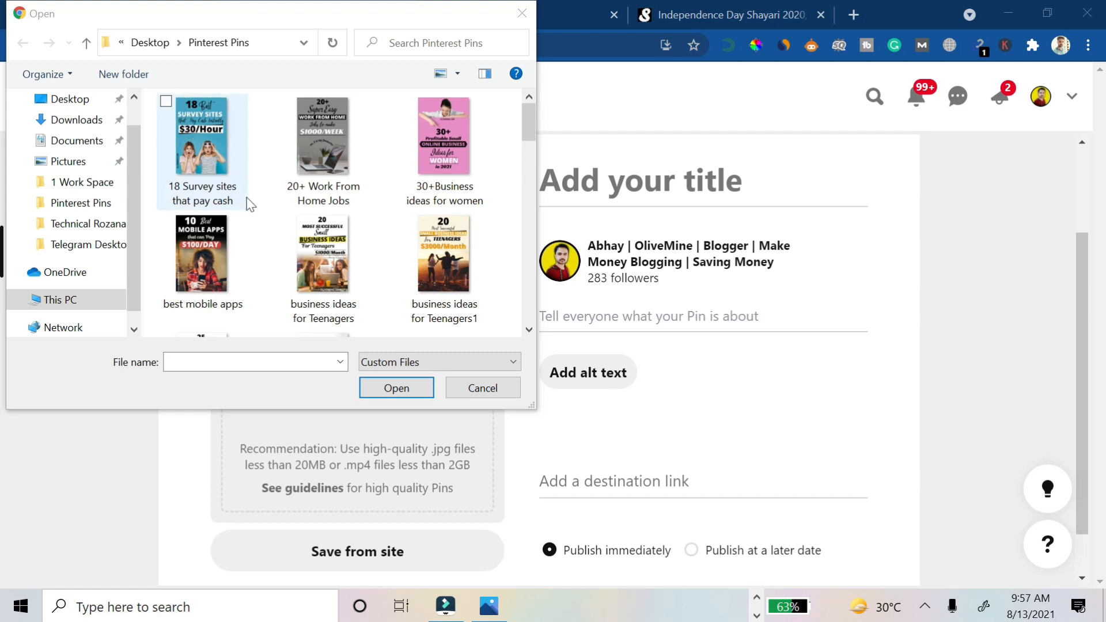
click(177, 121)
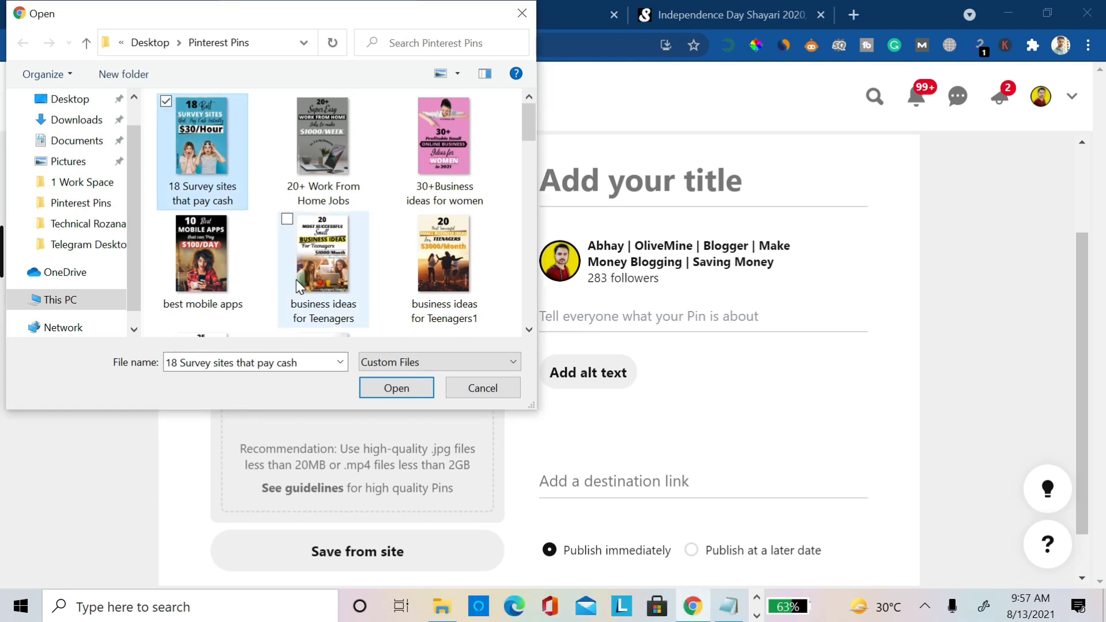
click(392, 390)
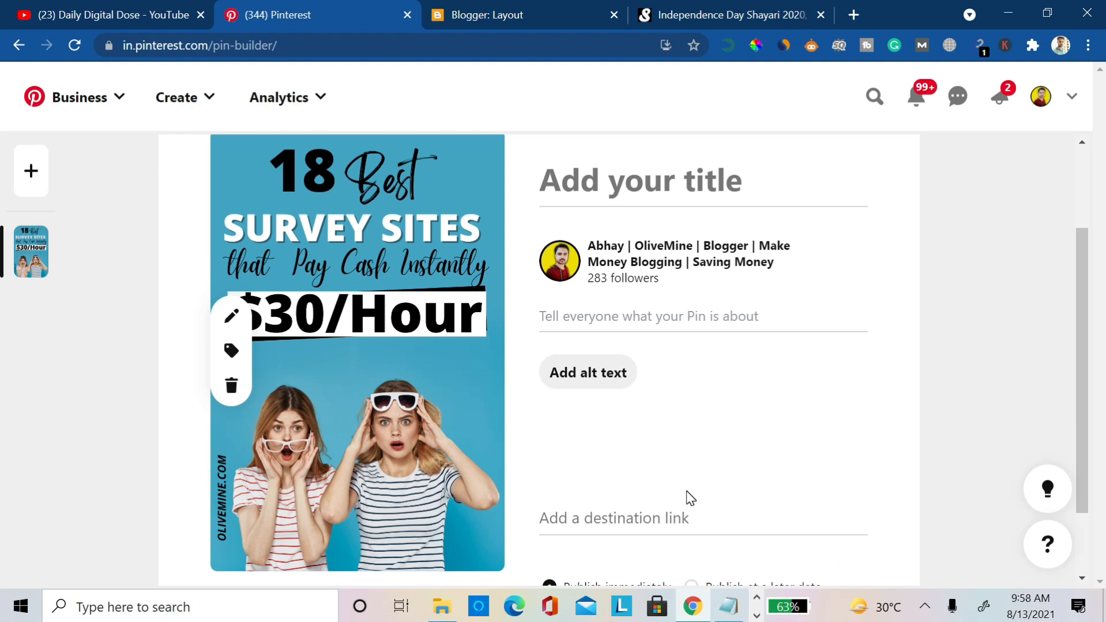
- Title the Pin "18 Best Survey Sites that Pay cash Instantly ($30/Hr)"
mouse_move(1080, 322)
mouse_down()
mouse_move(1078, 406)
mouse_move(1097, 268)
mouse_move(1101, 325)
mouse_up()
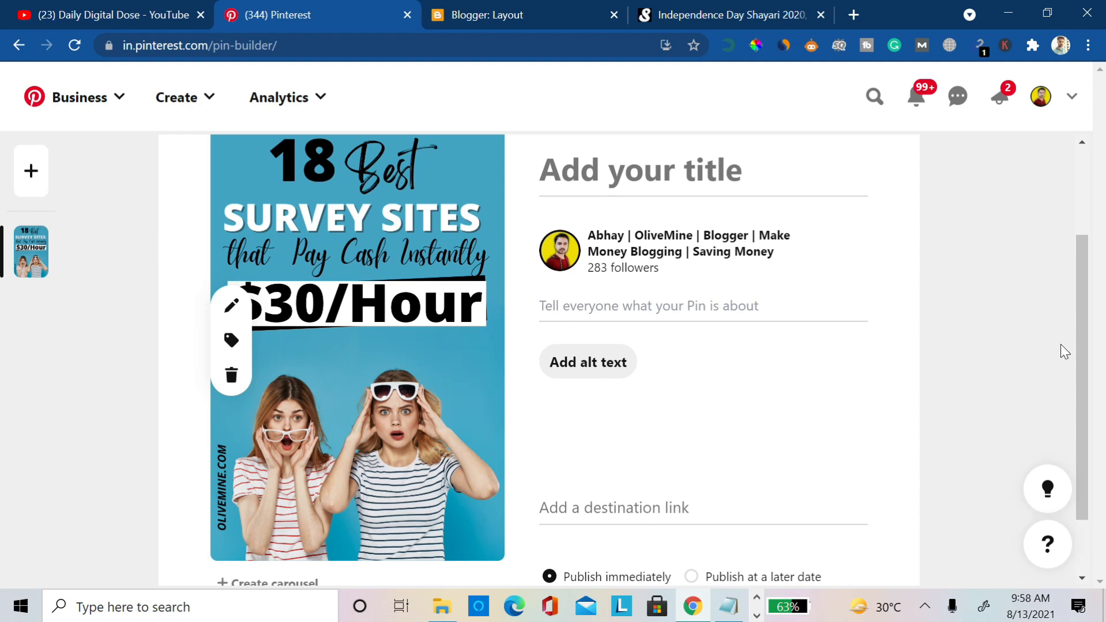
drag(1084, 361, 1072, 309)
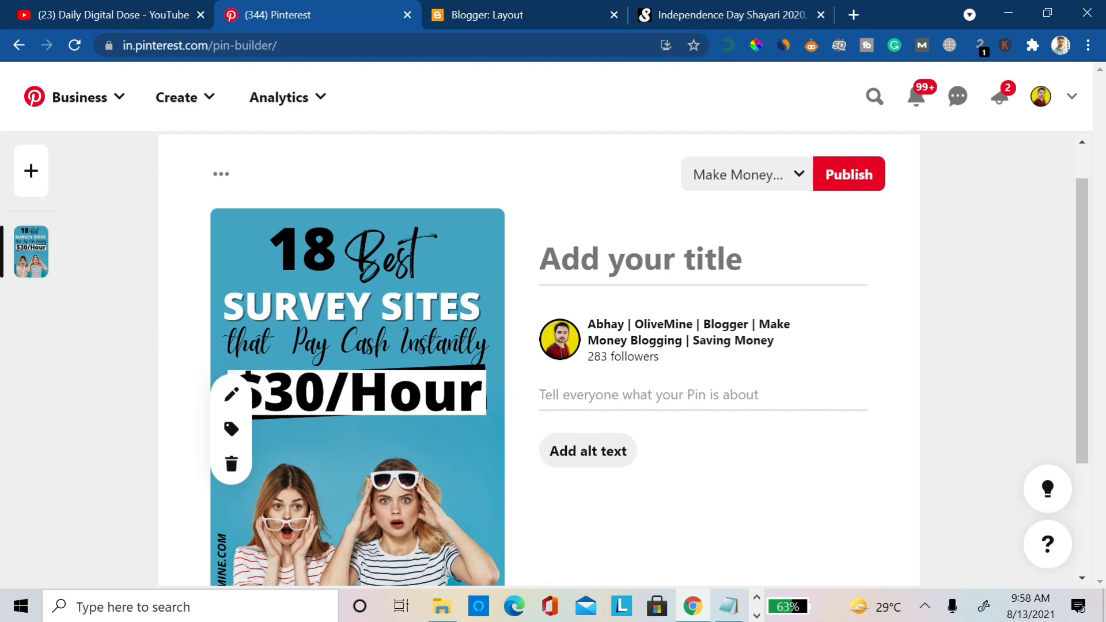
click(563, 259)
text(1)
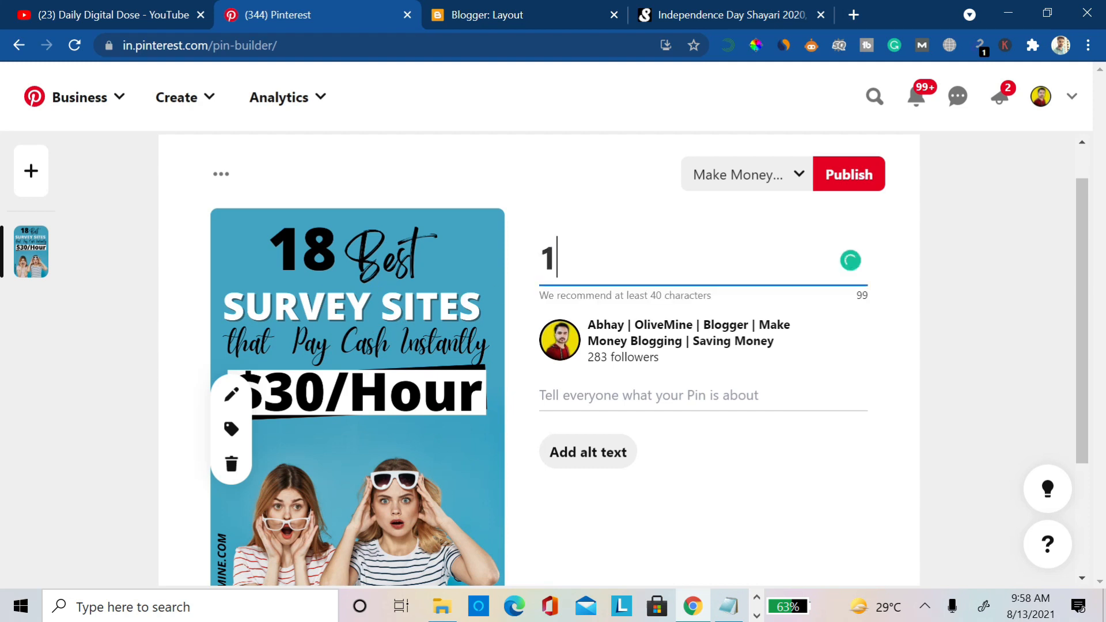
text(8 Best)
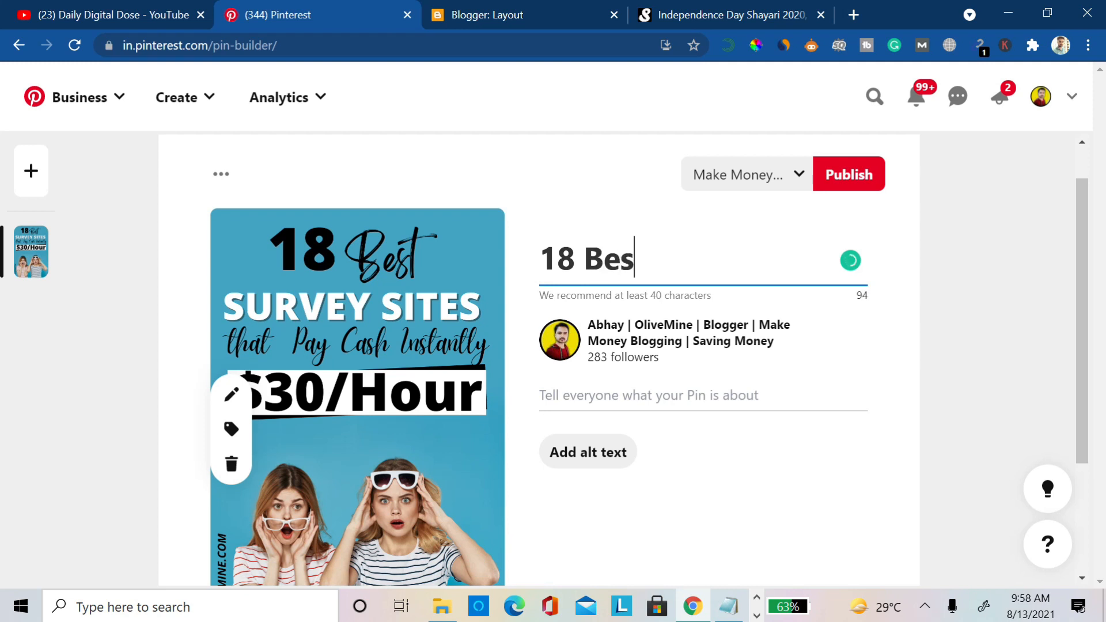
text( S)
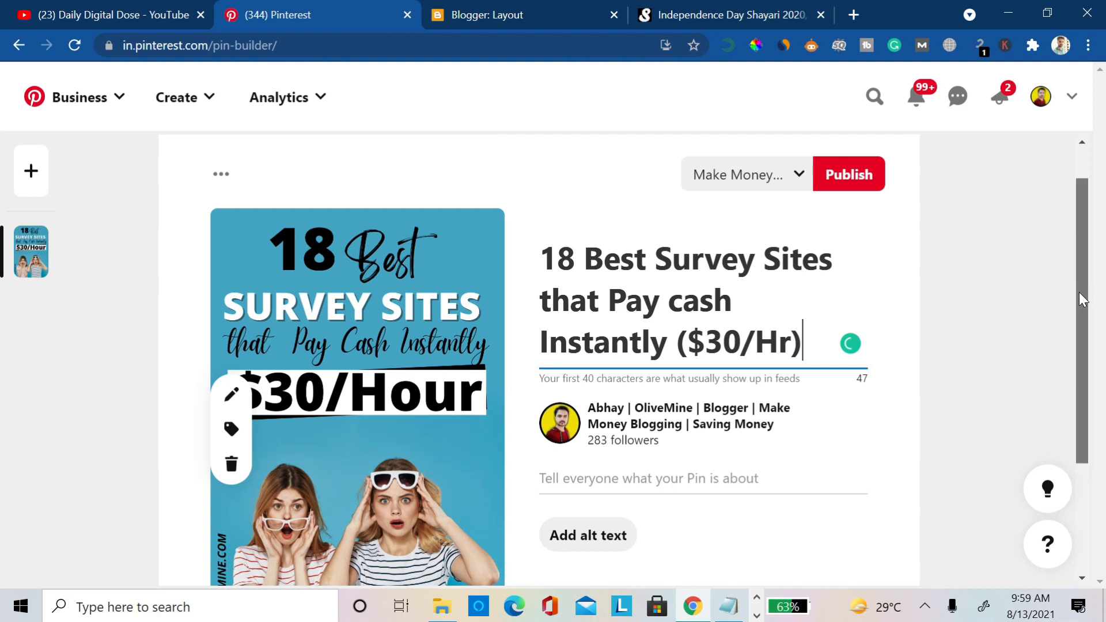
mouse_move(1083, 299)
mouse_down()
mouse_move(1082, 340)
mouse_move(1082, 314)
mouse_up()
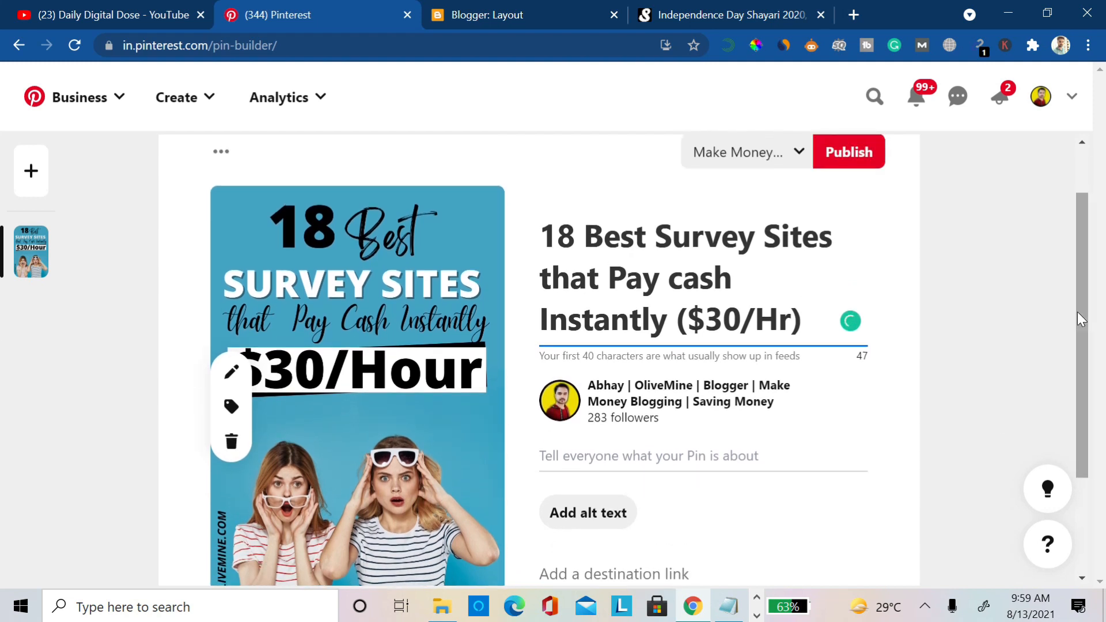
- Write a Pin description about earning extra money from home with survey sites, add hashtags from #makemoneyonline to #earnextramoney, and highlight its key phrases
drag(1079, 317, 1073, 396)
click(593, 323)
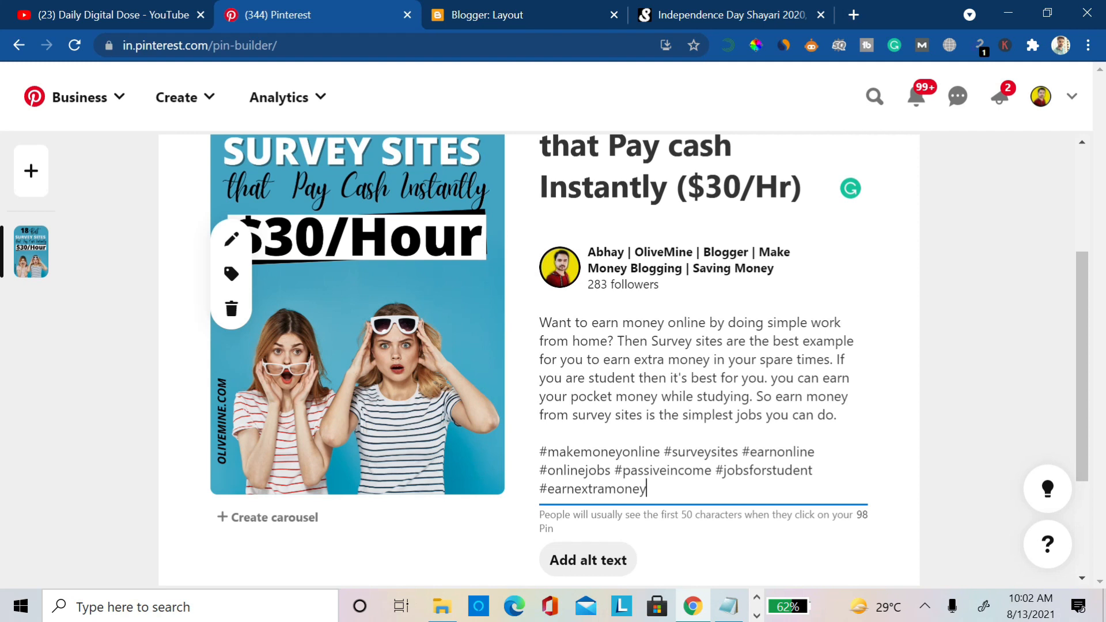
drag(591, 323, 705, 323)
drag(773, 322, 607, 342)
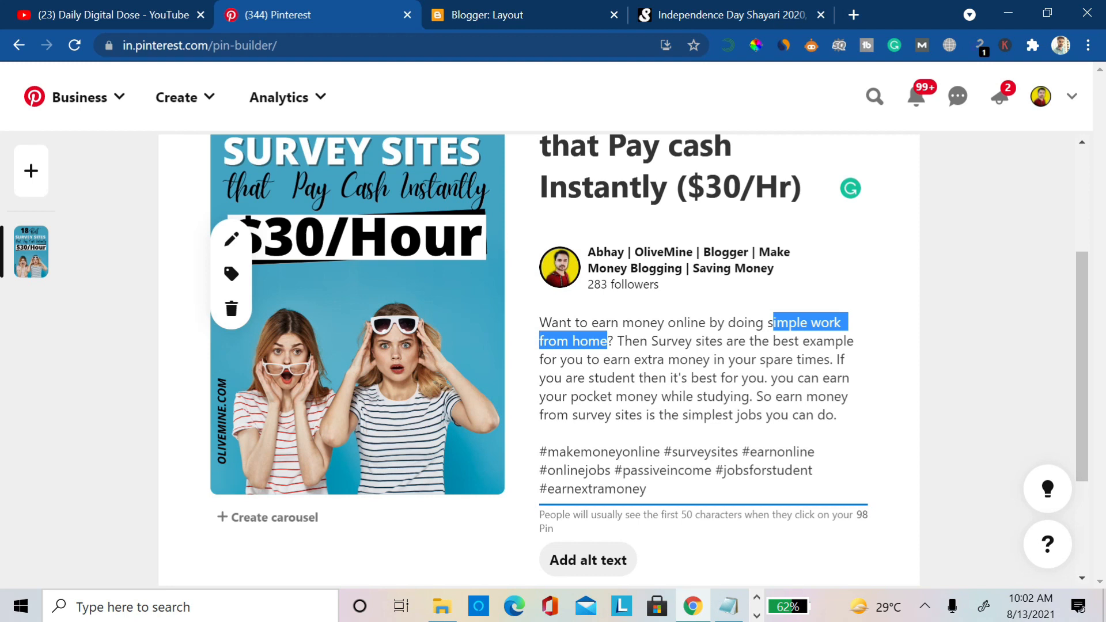
drag(603, 359, 710, 359)
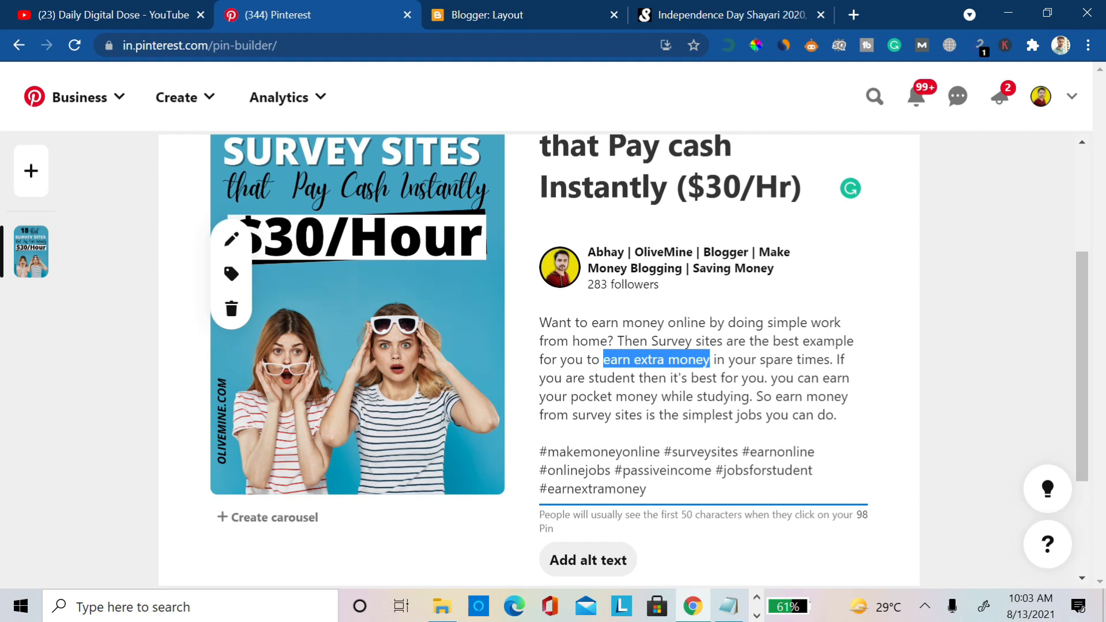
drag(776, 397, 642, 415)
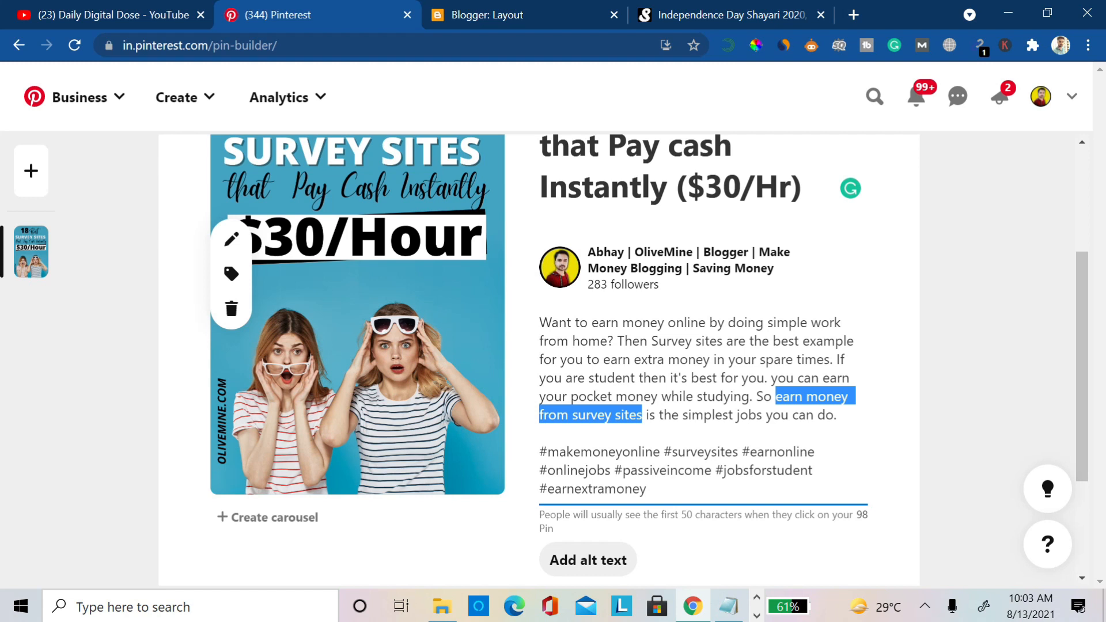
click(647, 489)
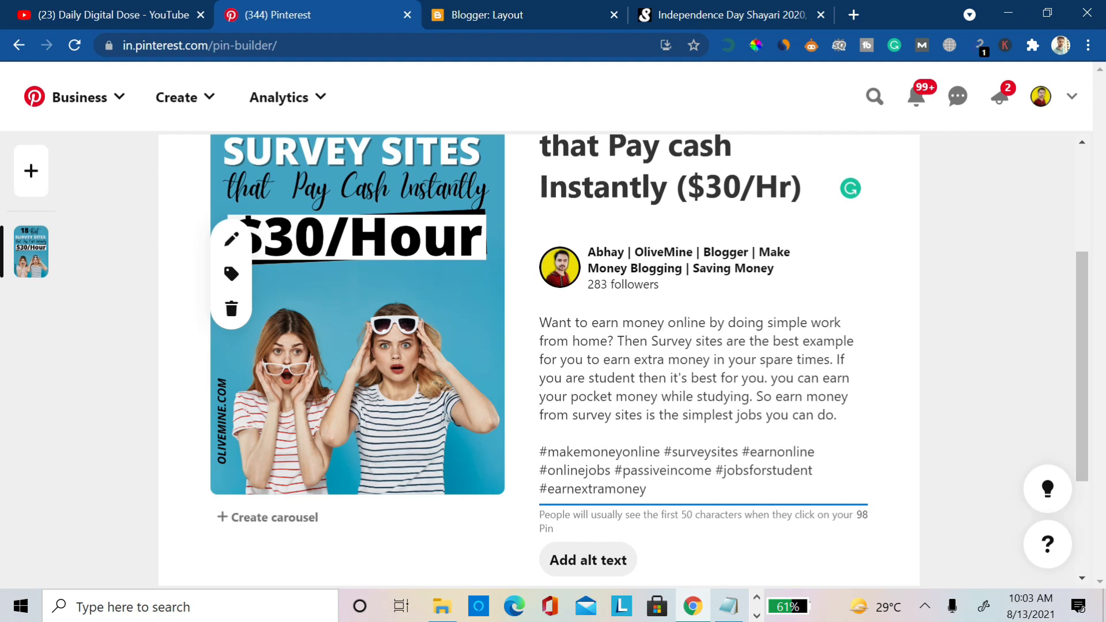
drag(1077, 356, 1076, 450)
click(600, 389)
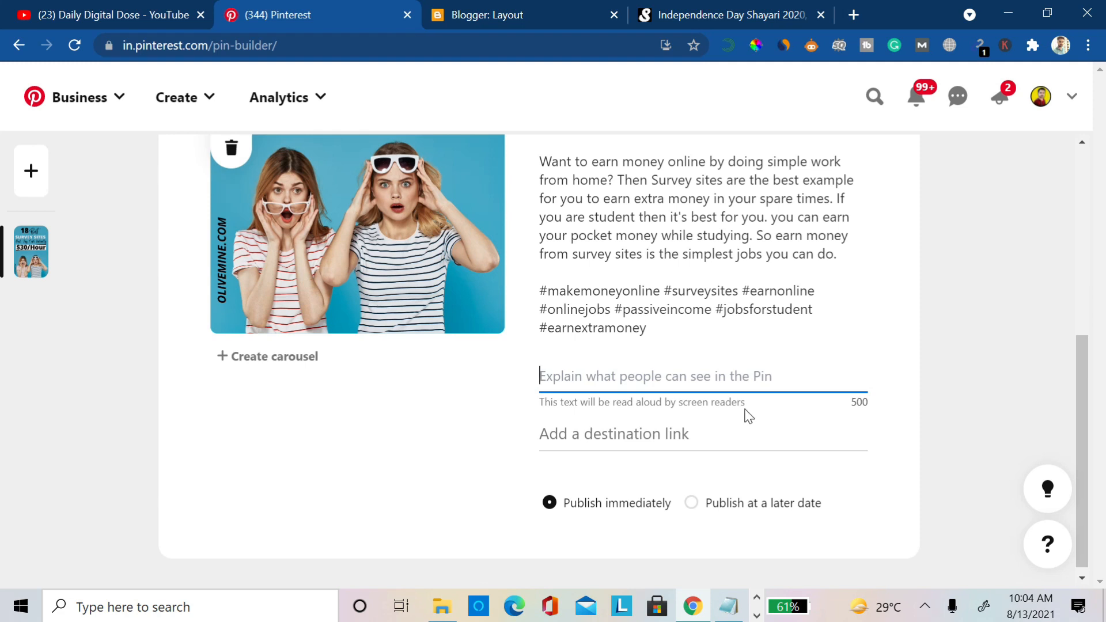
click(548, 447)
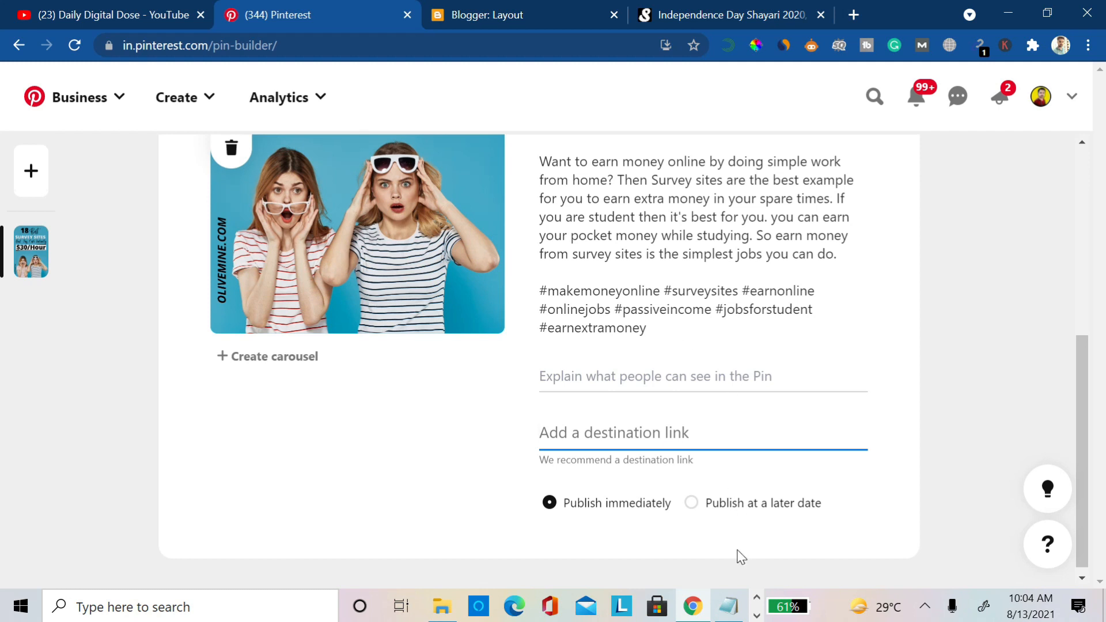
text(https://olivemine.com/best-survey-sites/)
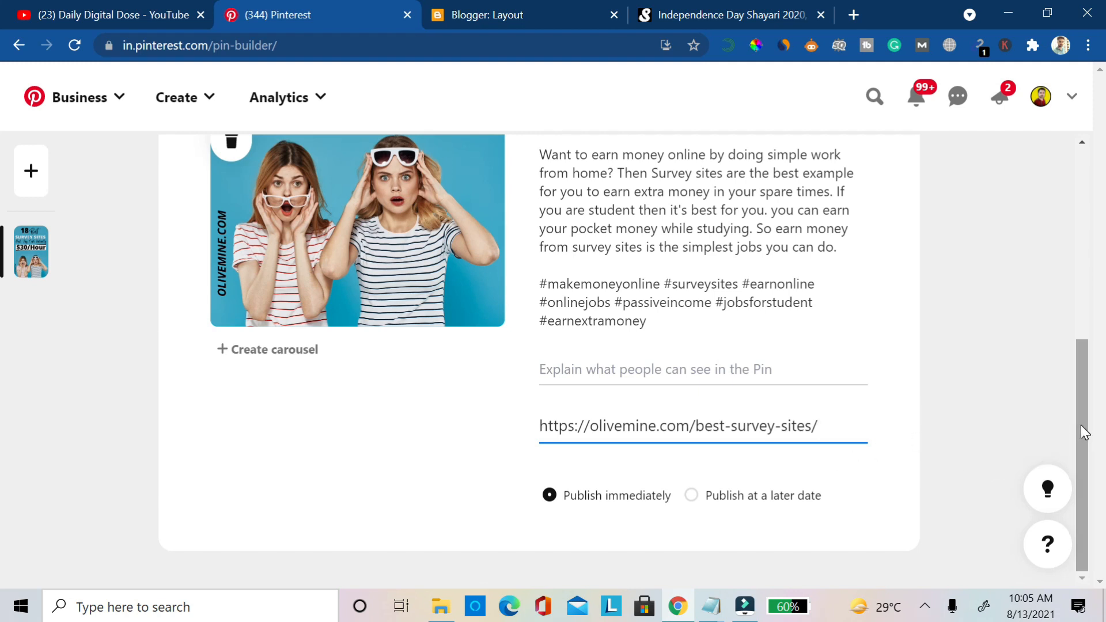
- Browse the account's boards and select the non-shared Make Money Online board for the Pin
drag(1086, 491, 1077, 136)
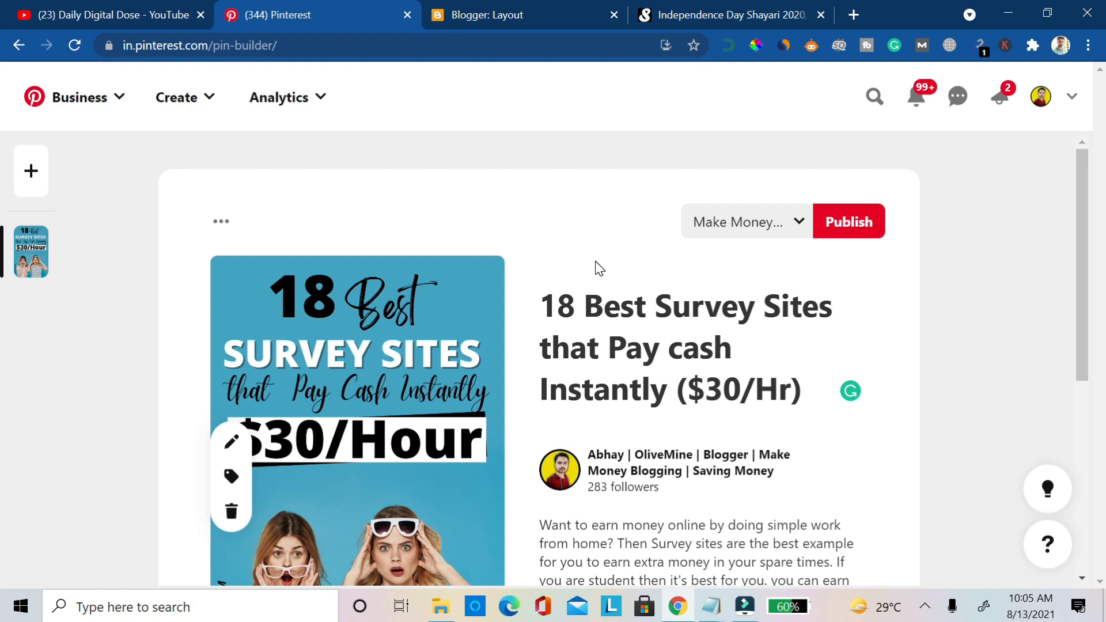
click(799, 222)
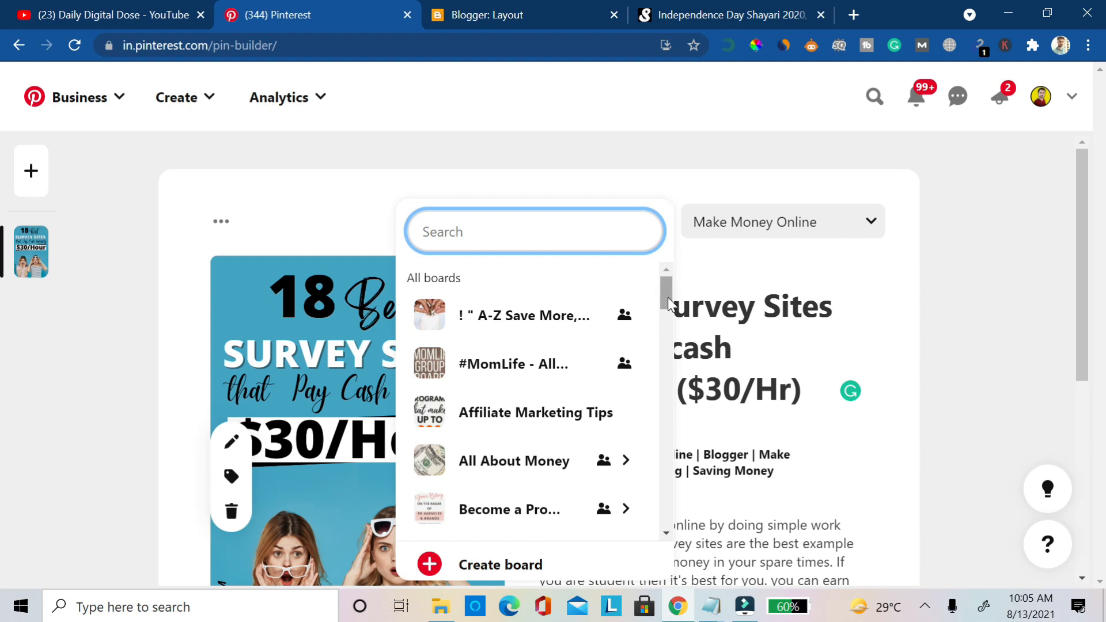
drag(668, 297, 667, 296)
mouse_move(636, 306)
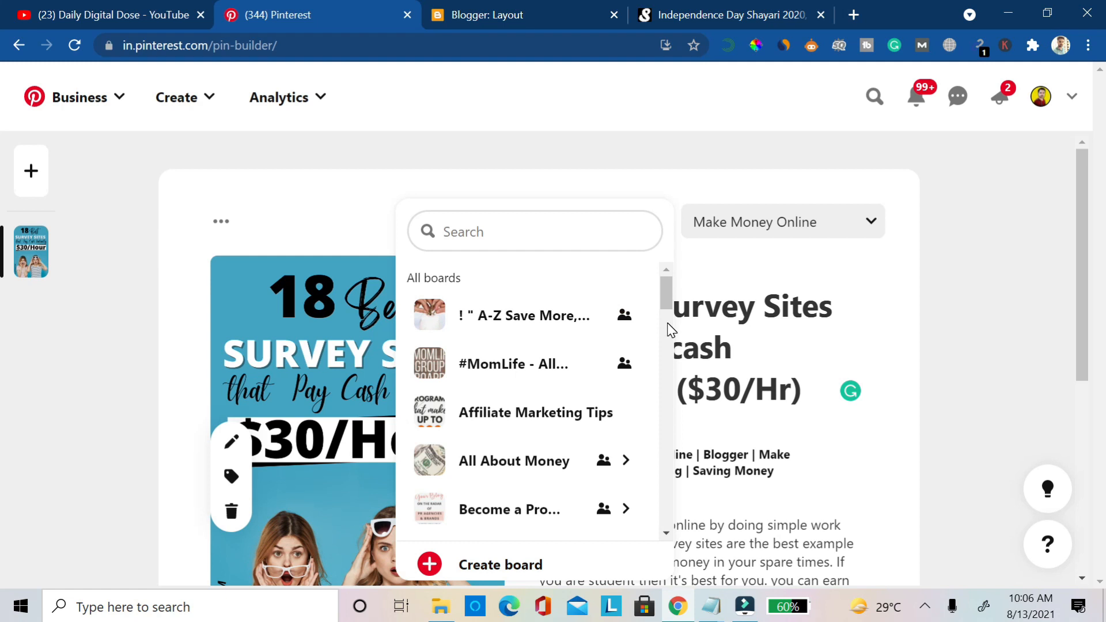
drag(667, 297, 662, 458)
mouse_move(603, 380)
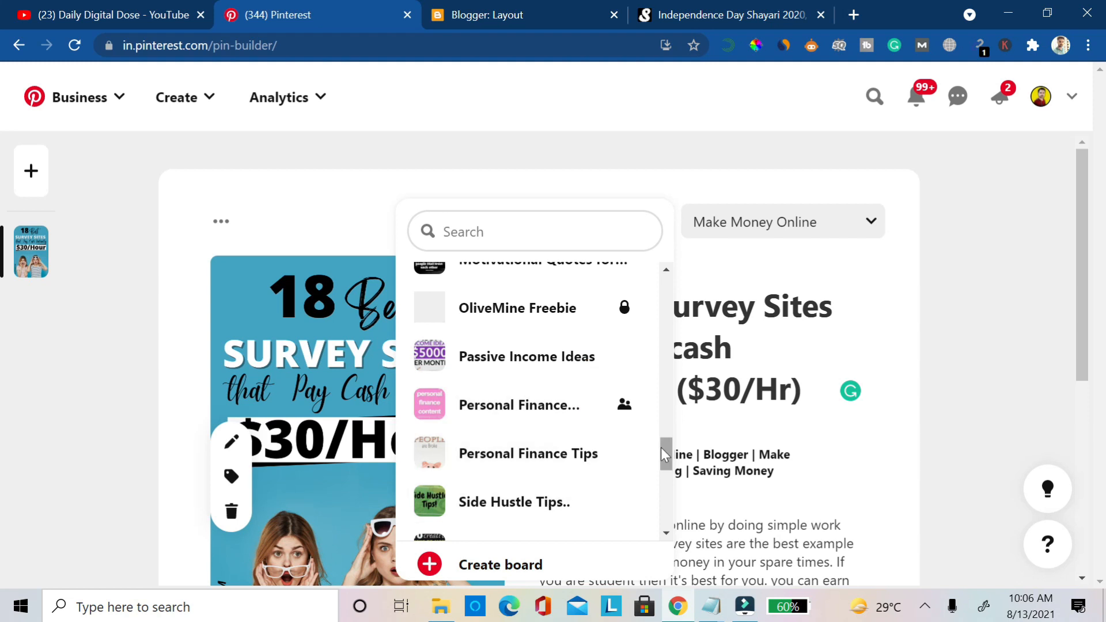
drag(669, 453, 669, 417)
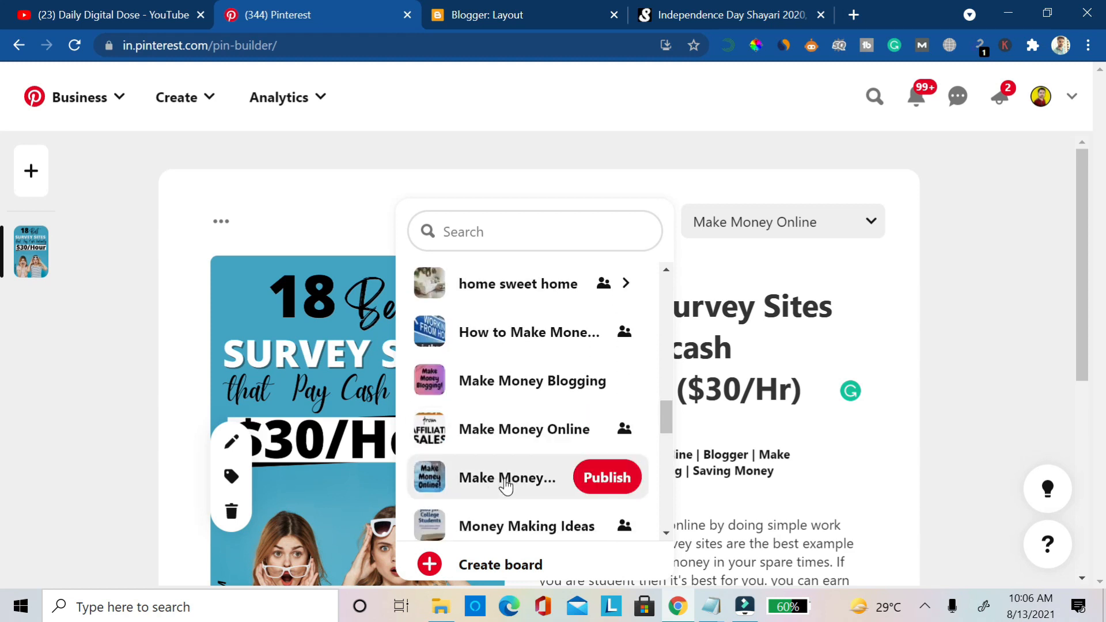
click(506, 486)
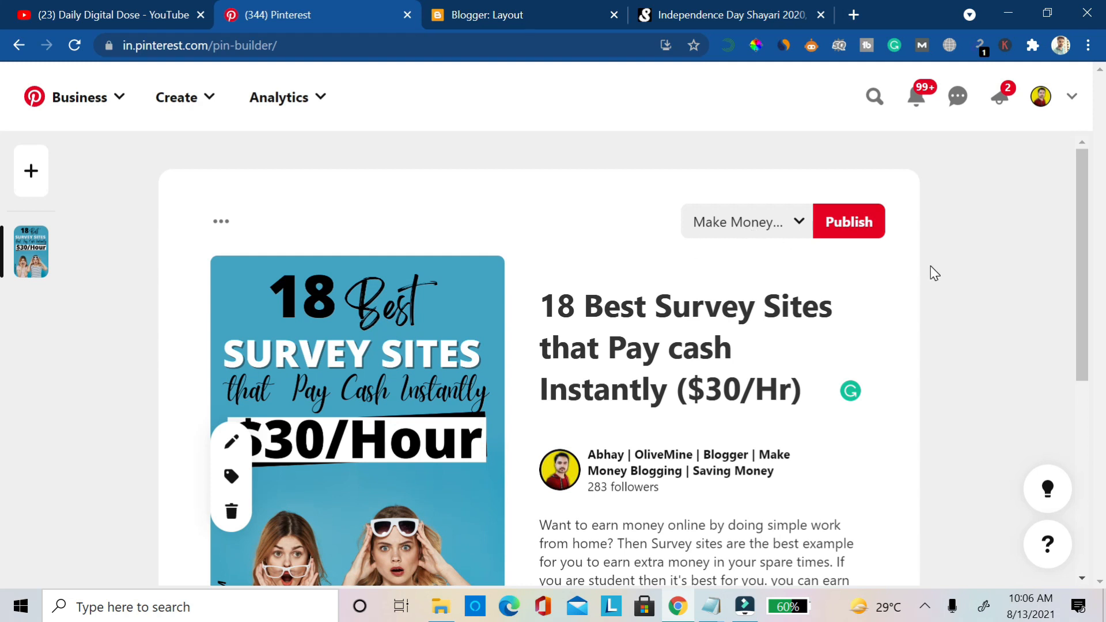
- Set the Pin to publish at a later date, choosing 08/14/2021 at 01:30 AM
mouse_move(1081, 229)
mouse_down()
mouse_move(1083, 249)
mouse_move(1080, 238)
mouse_up()
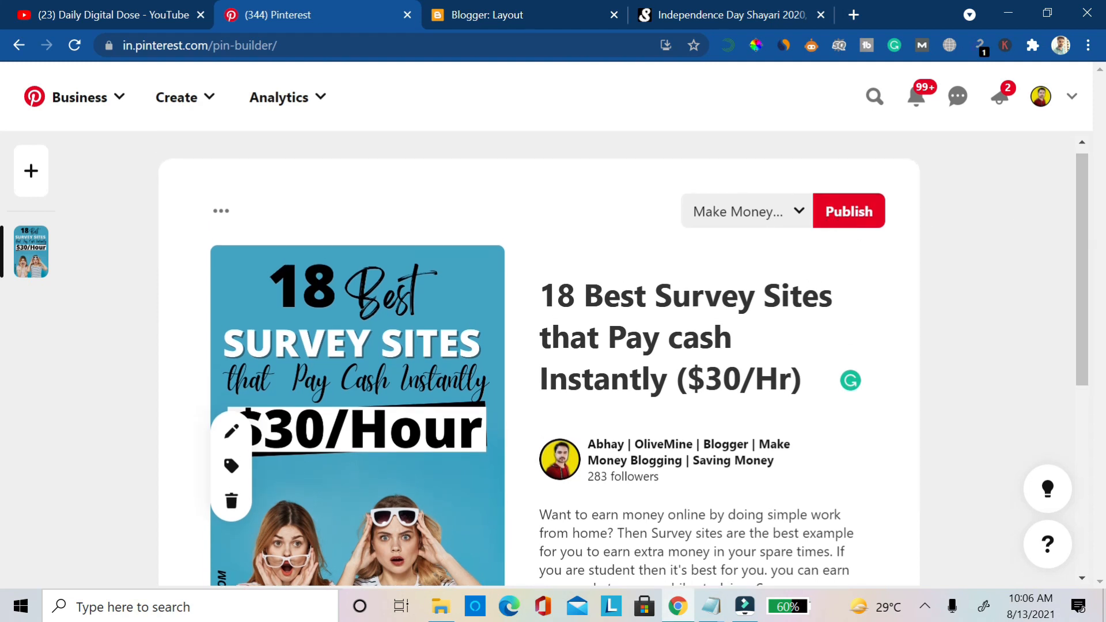
drag(1079, 222, 1062, 424)
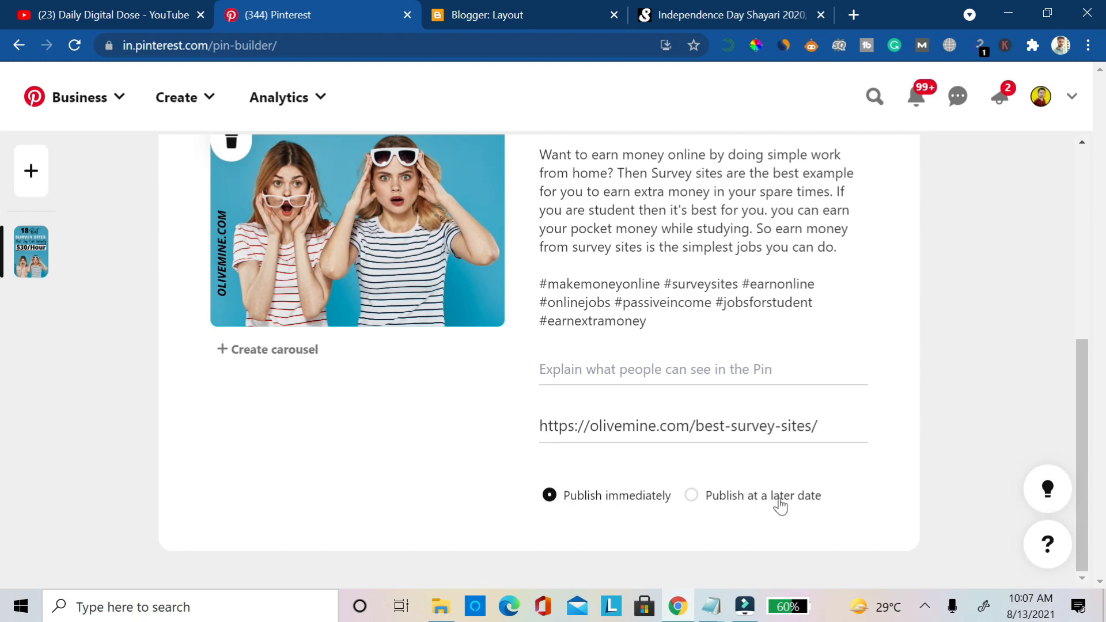
click(712, 502)
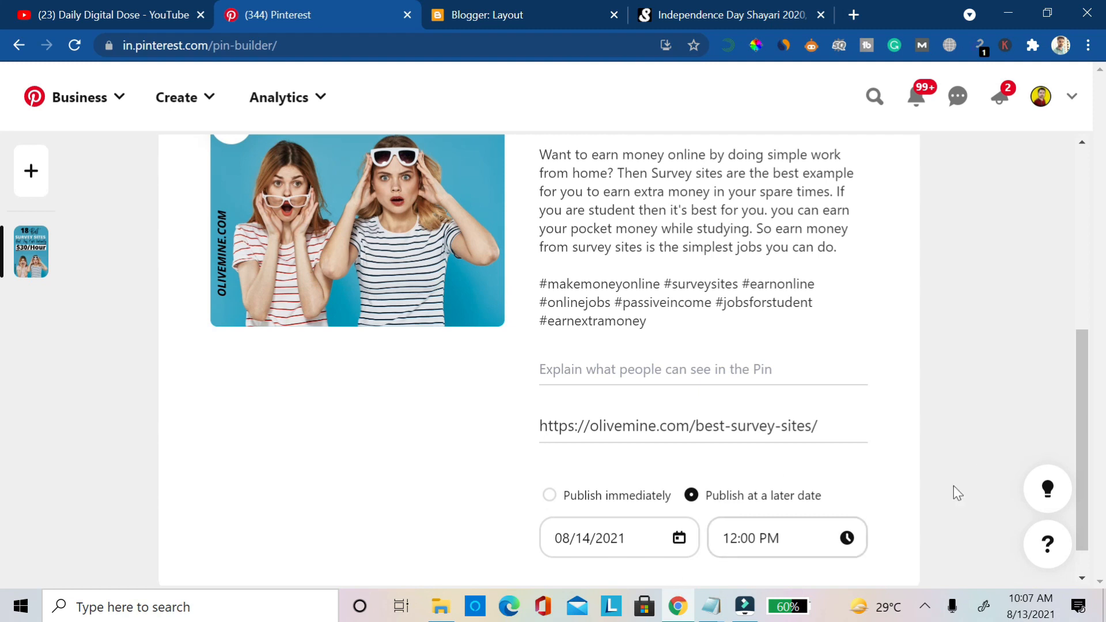
drag(1079, 384, 1074, 445)
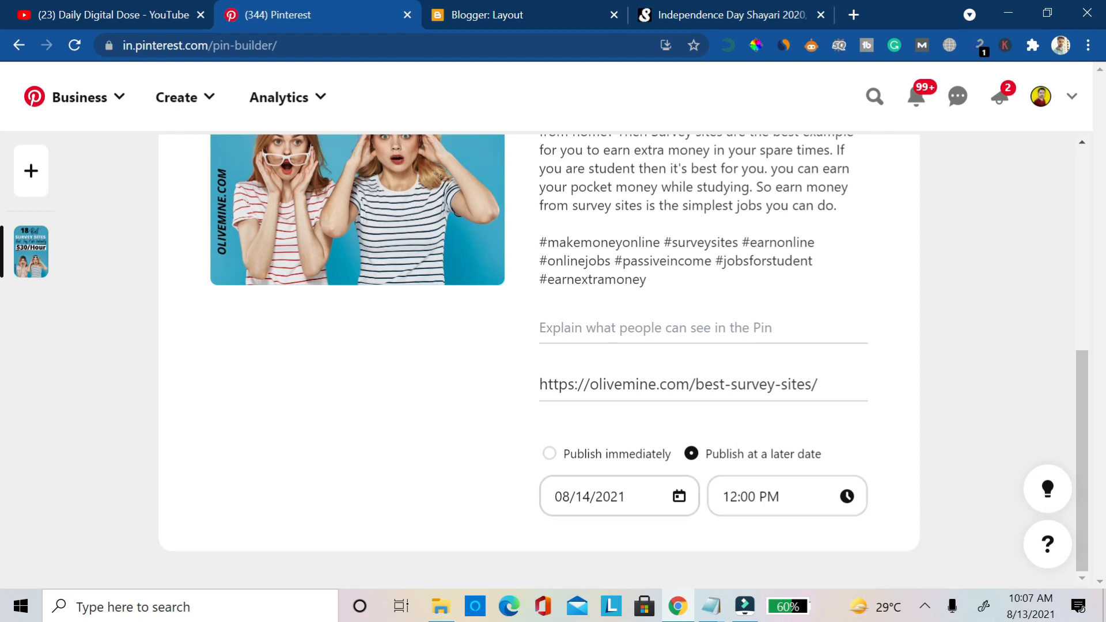
click(650, 497)
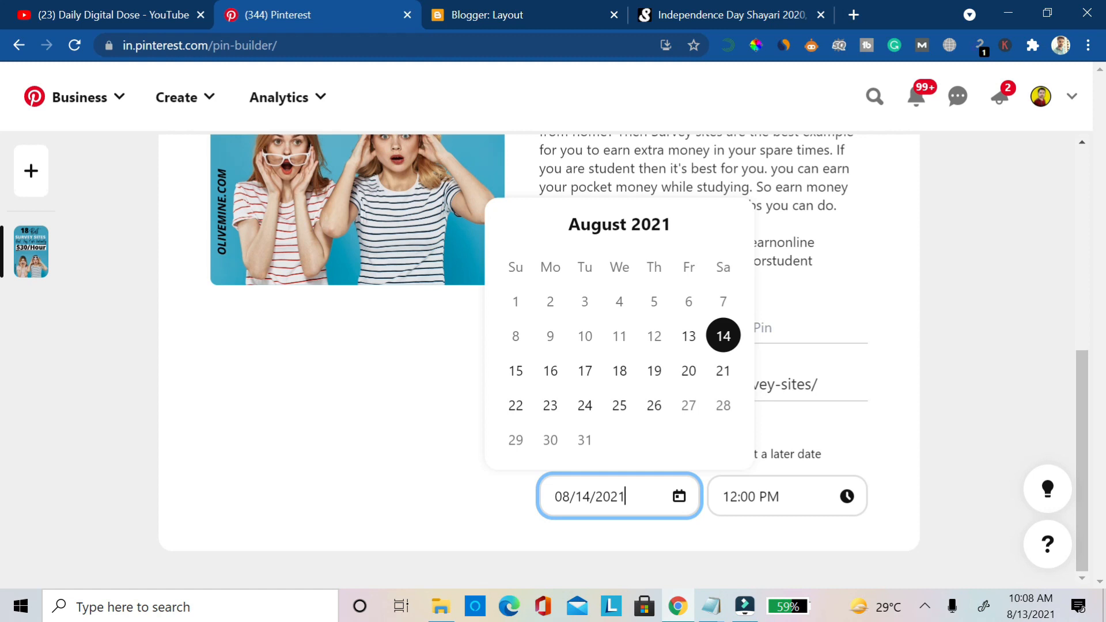
click(724, 337)
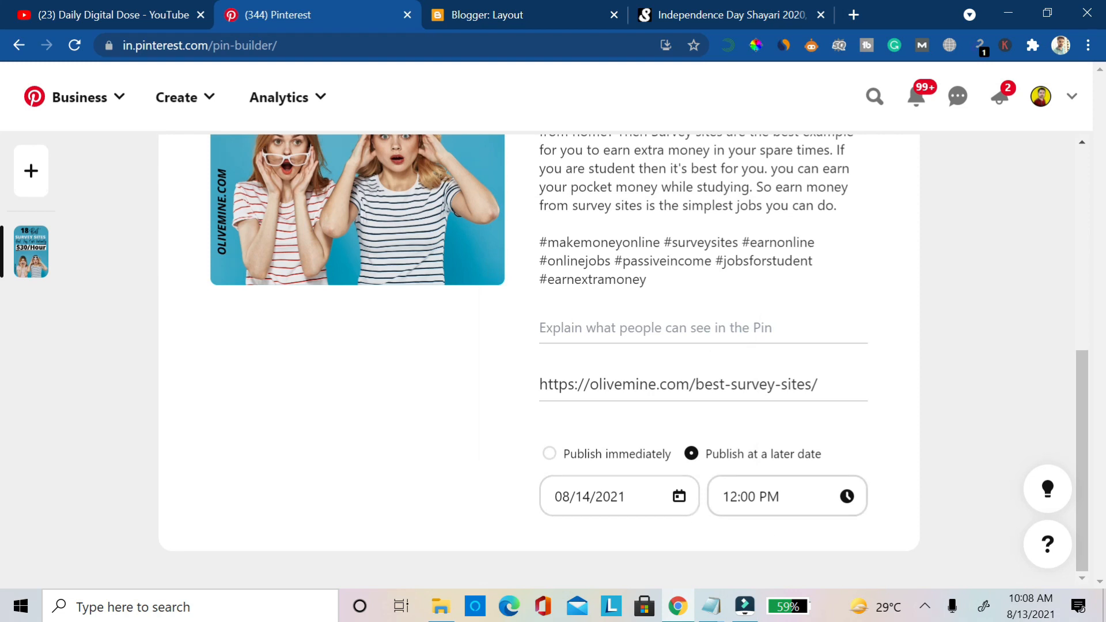
click(775, 497)
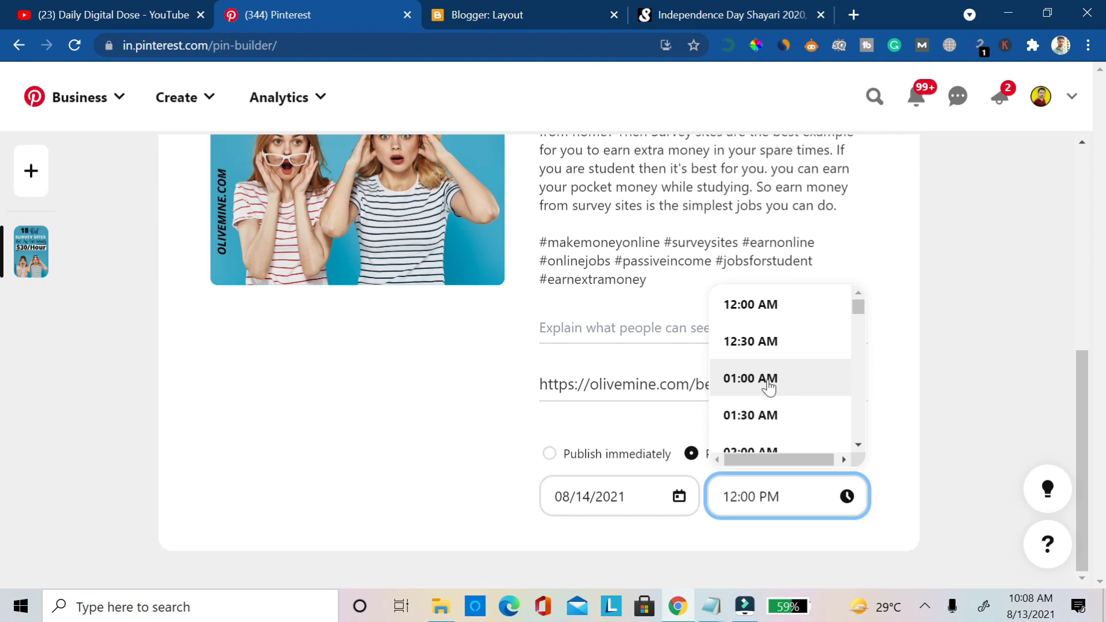
click(780, 426)
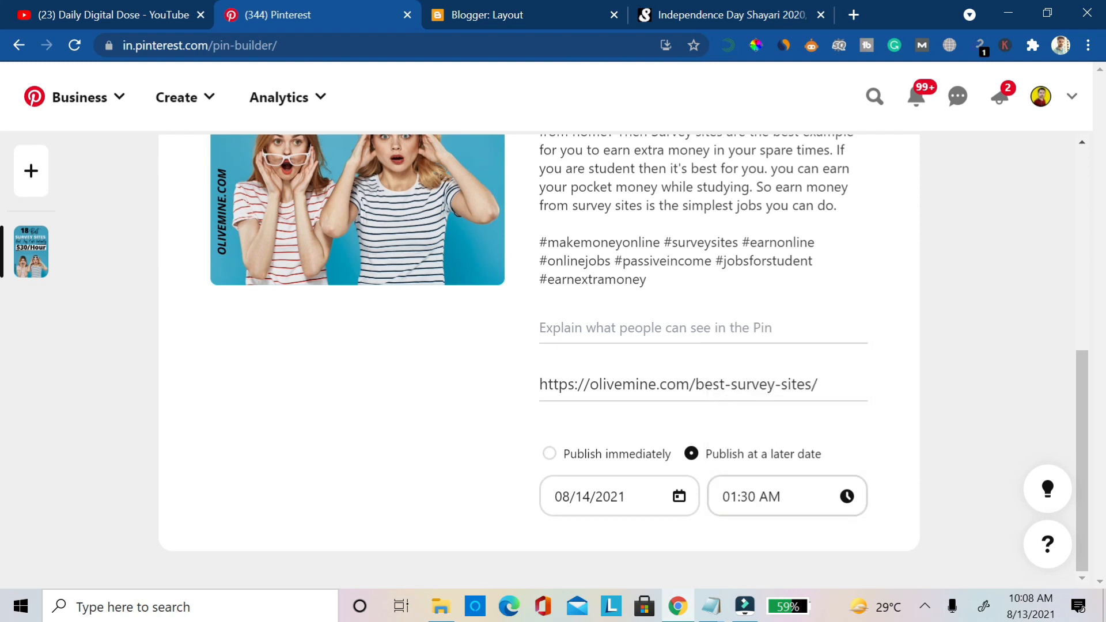
- Look through the publishing times offered for the scheduled Pin without choosing another one
click(773, 496)
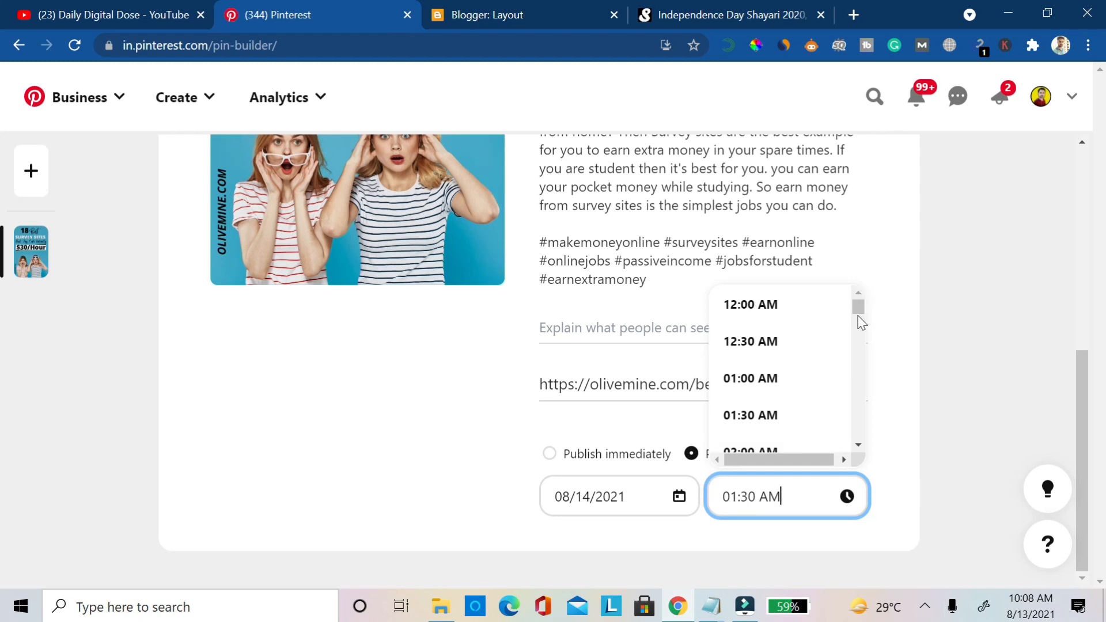
drag(860, 310, 860, 462)
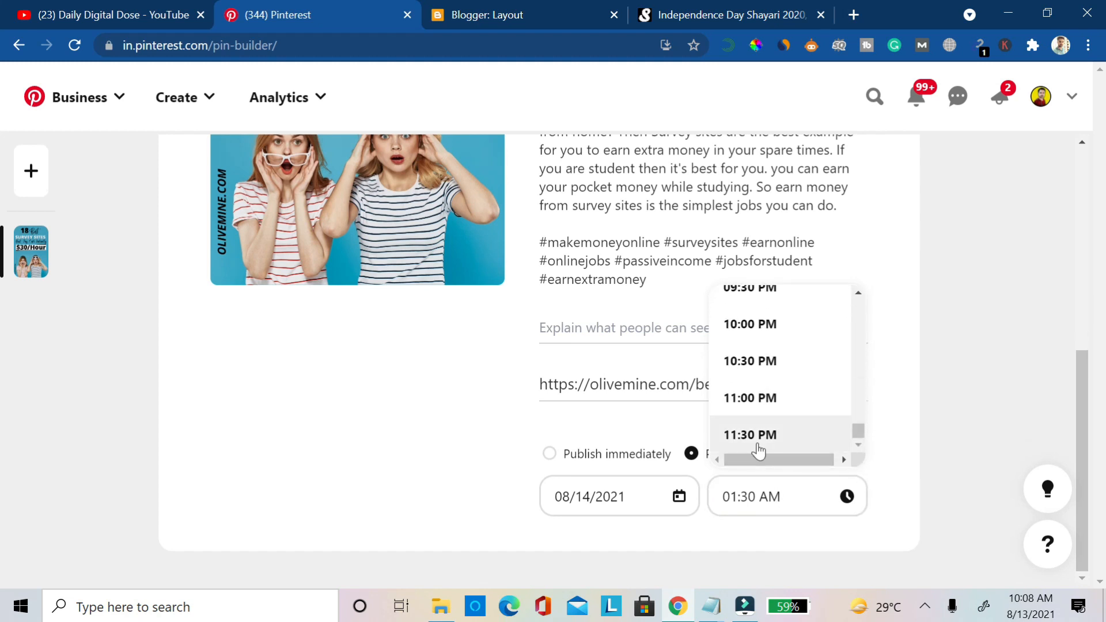
drag(858, 431, 849, 290)
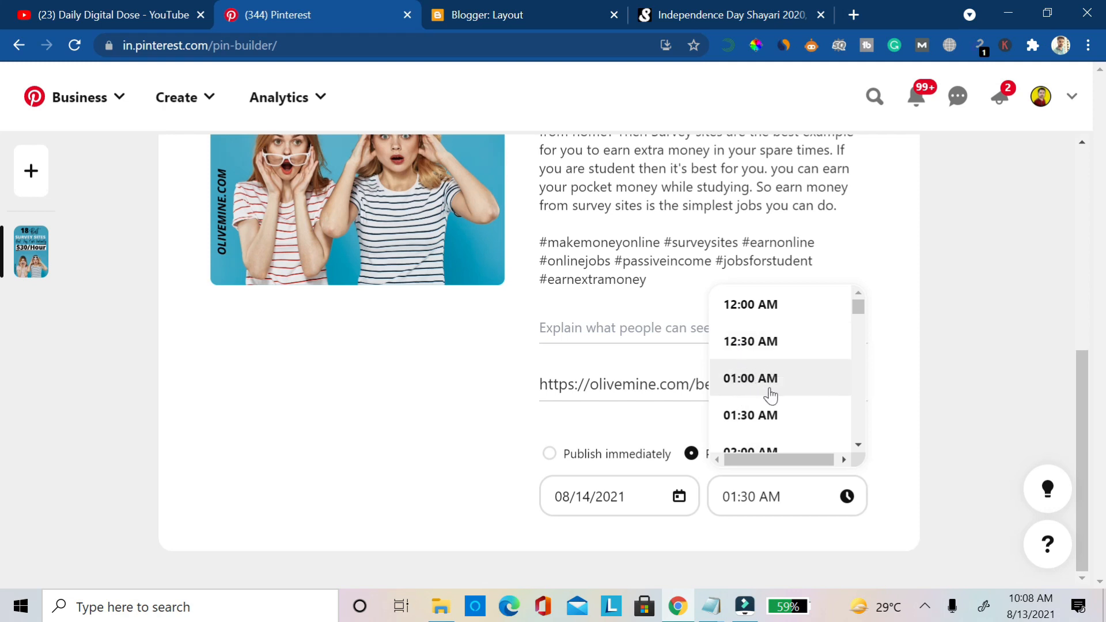
click(858, 446)
click(859, 447)
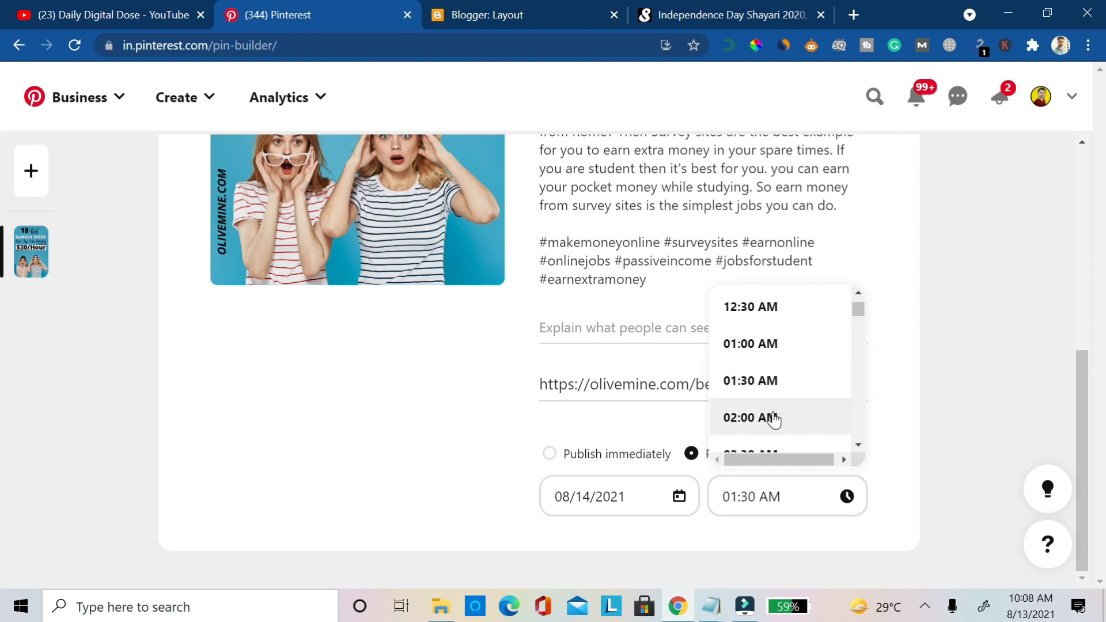
click(859, 445)
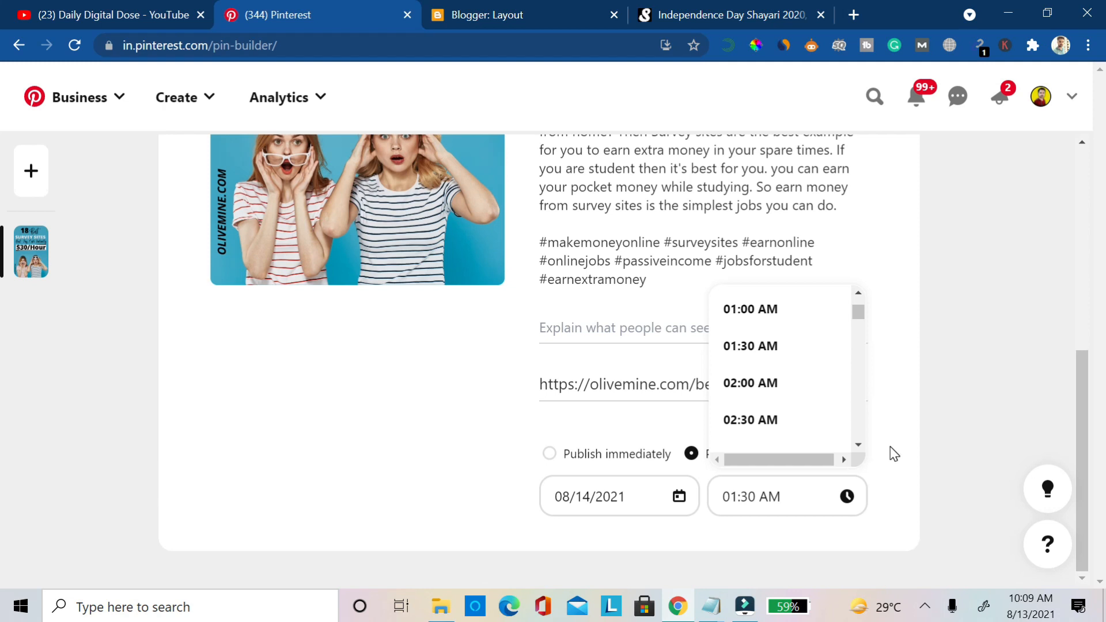
click(900, 435)
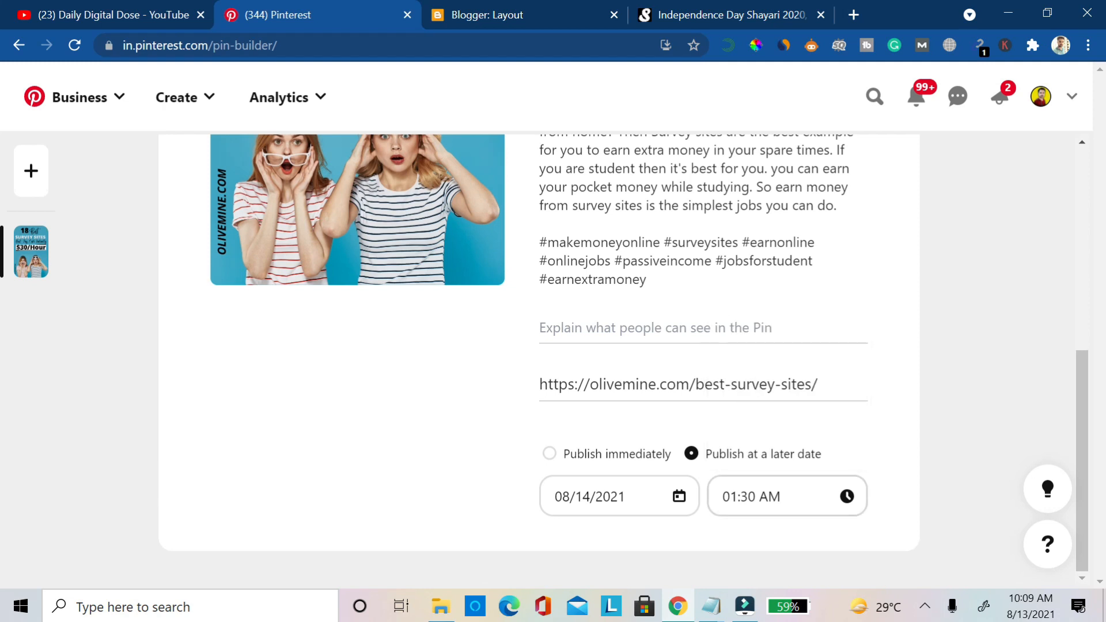
- Submit the Pin for scheduled publishing and open the list of scheduled Pins
drag(1084, 420, 1091, 203)
click(864, 226)
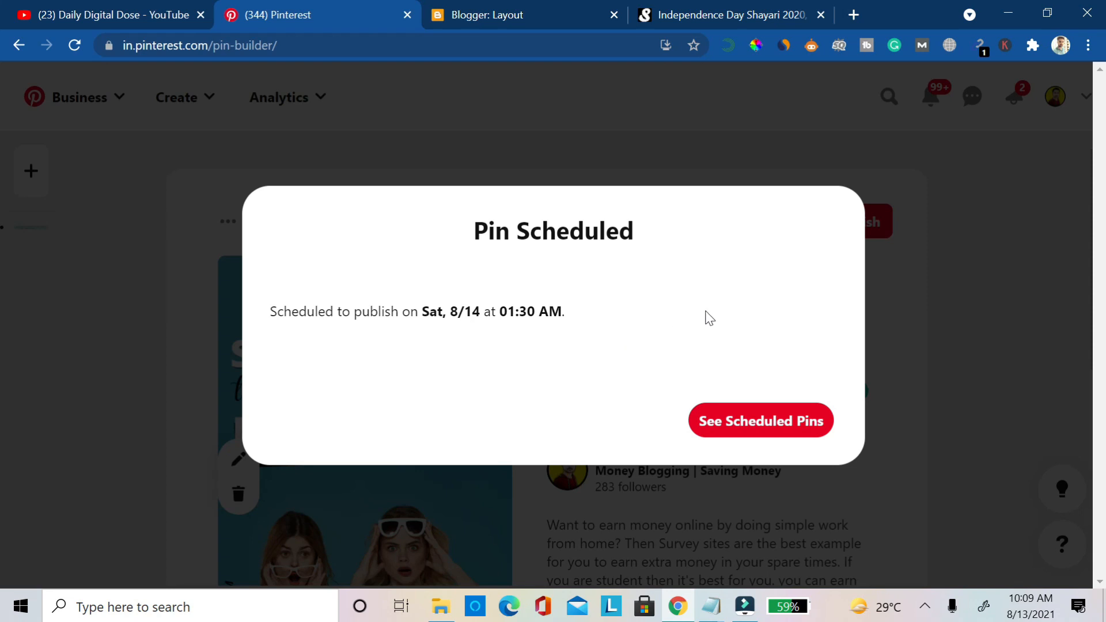
click(761, 435)
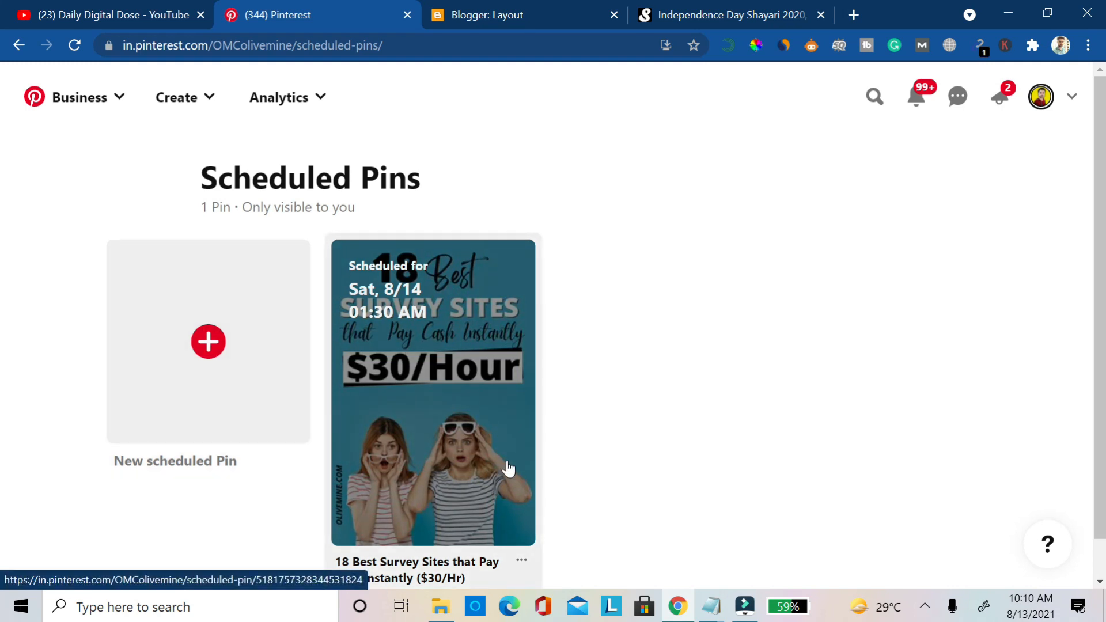
- Return to the profile's created Pins and examine the Scheduled Pins section and the other Pins
click(17, 46)
click(20, 46)
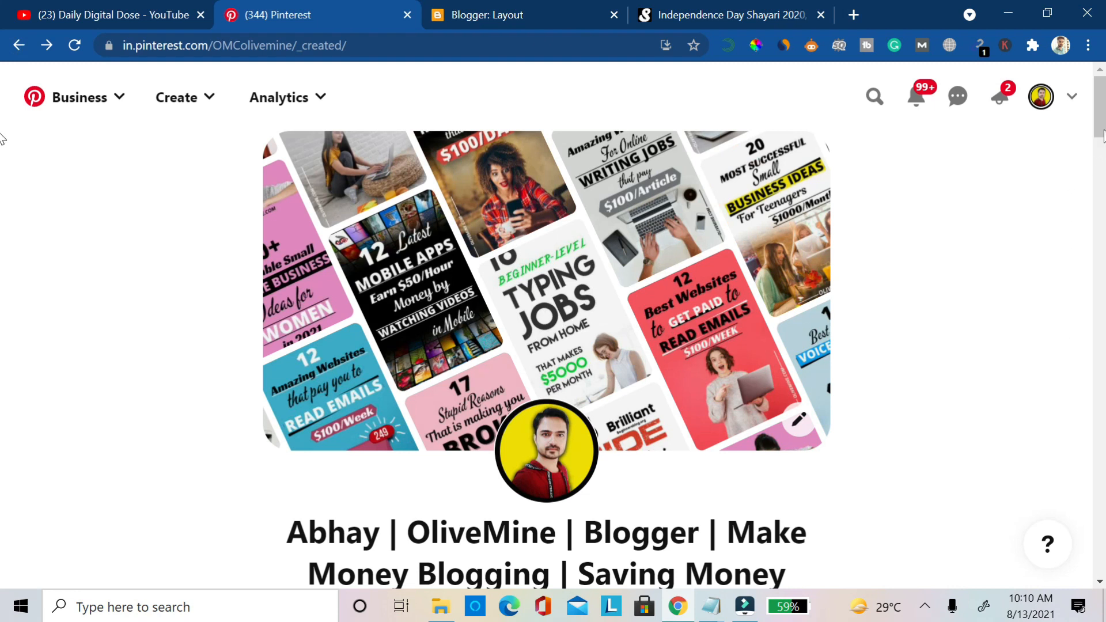
drag(1101, 120, 1104, 167)
scroll(3, 172, up, 7)
drag(1100, 136, 3, 224)
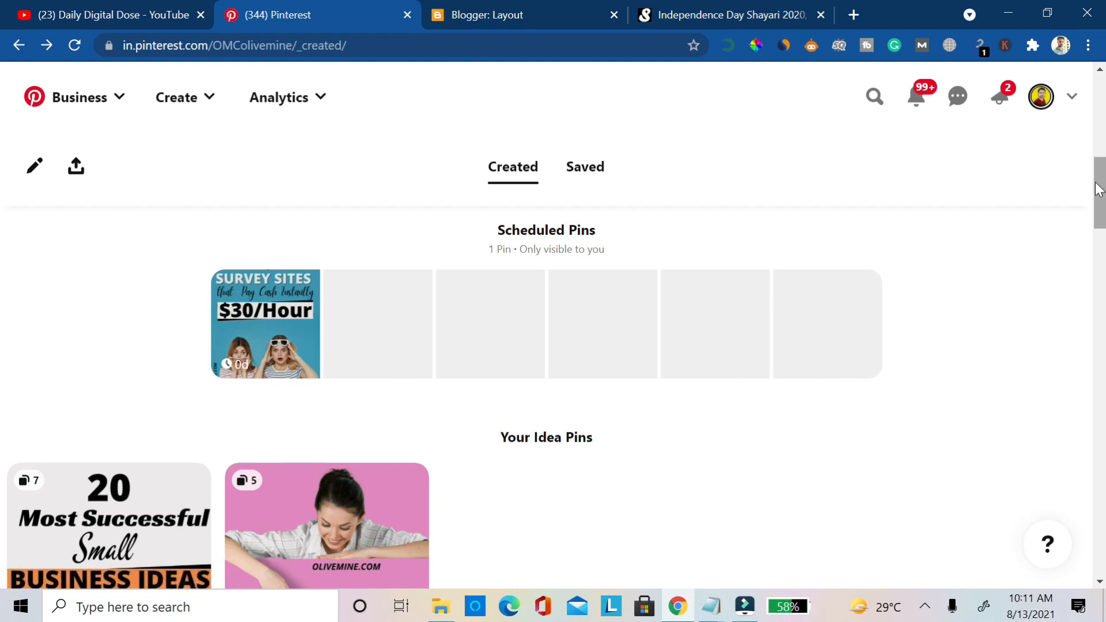
drag(1092, 208, 1102, 336)
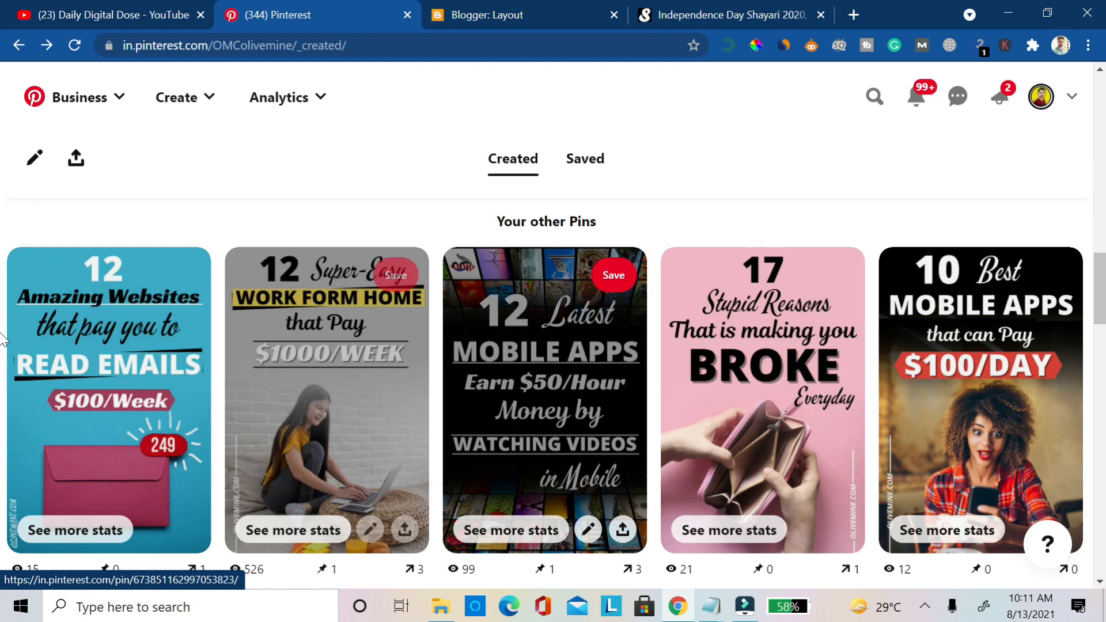
scroll(1091, 259, up, 12)
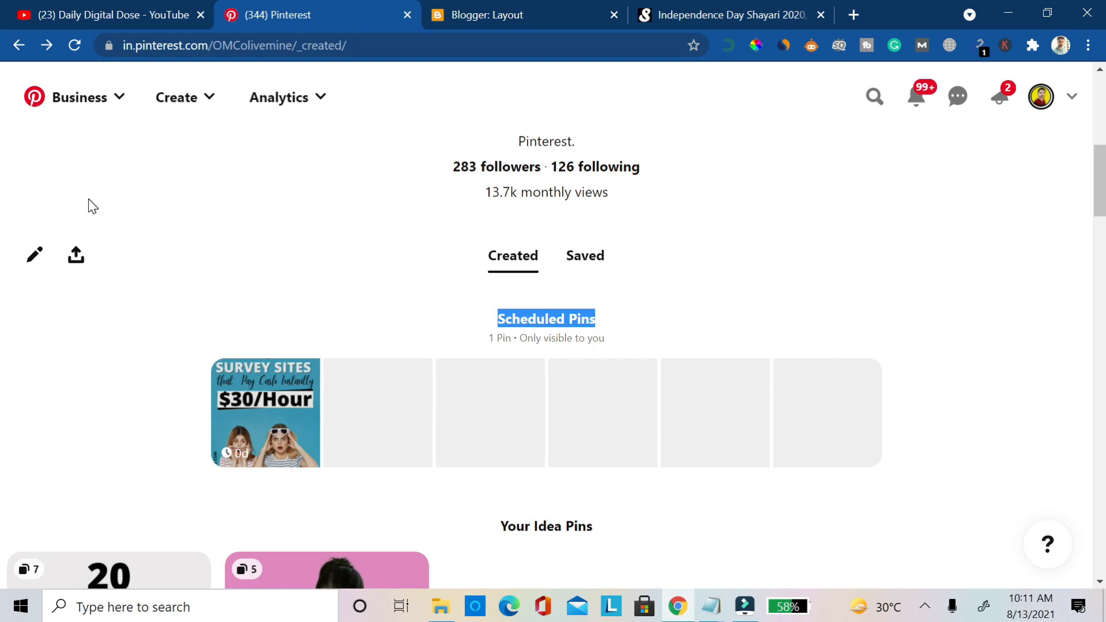
- Switch to the Daily Digital Dose channel's videos on YouTube
click(121, 15)
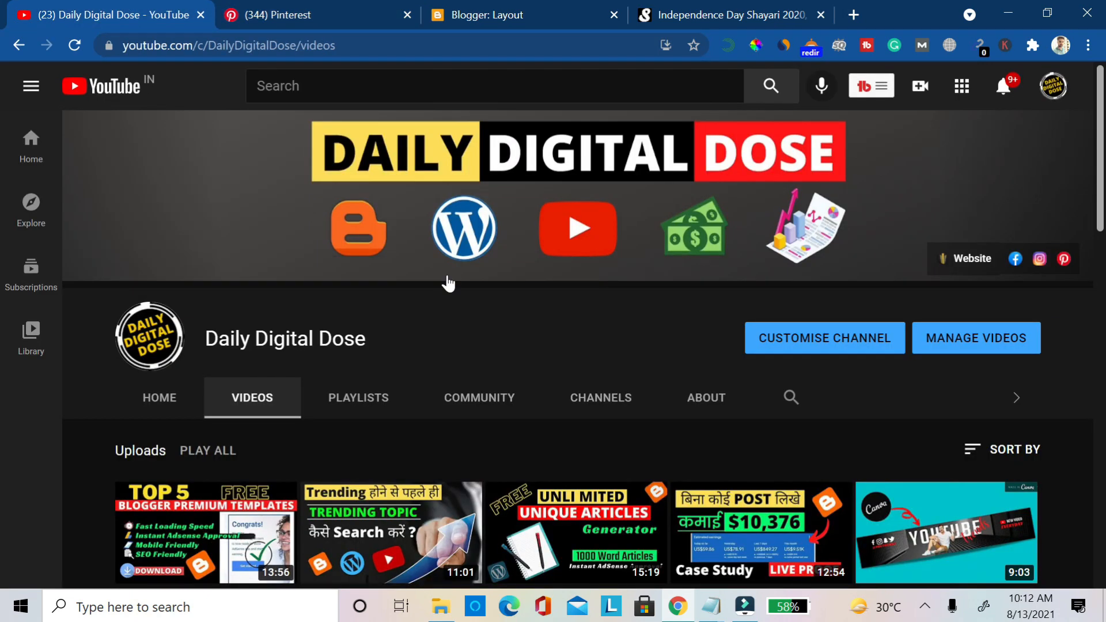